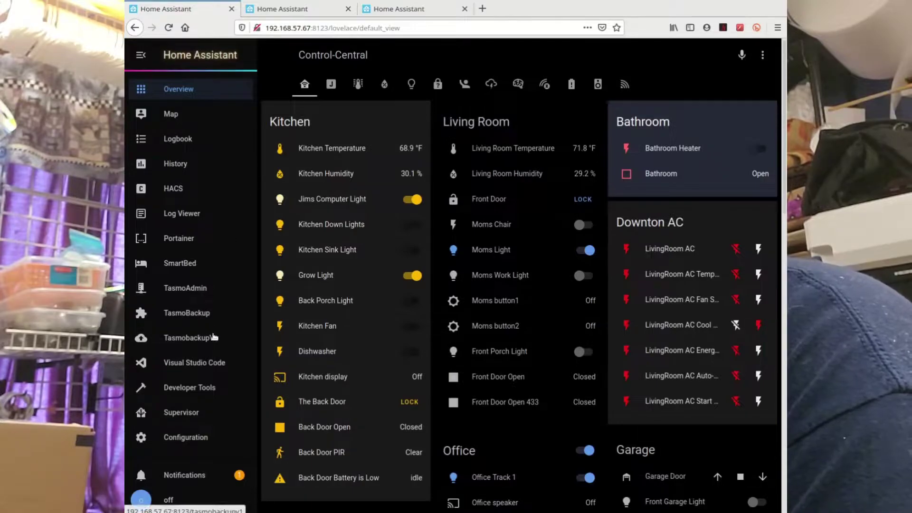
- Set up a new Coronavirus integration from Configuration > Integrations with Canada as its country
left_click(306, 12)
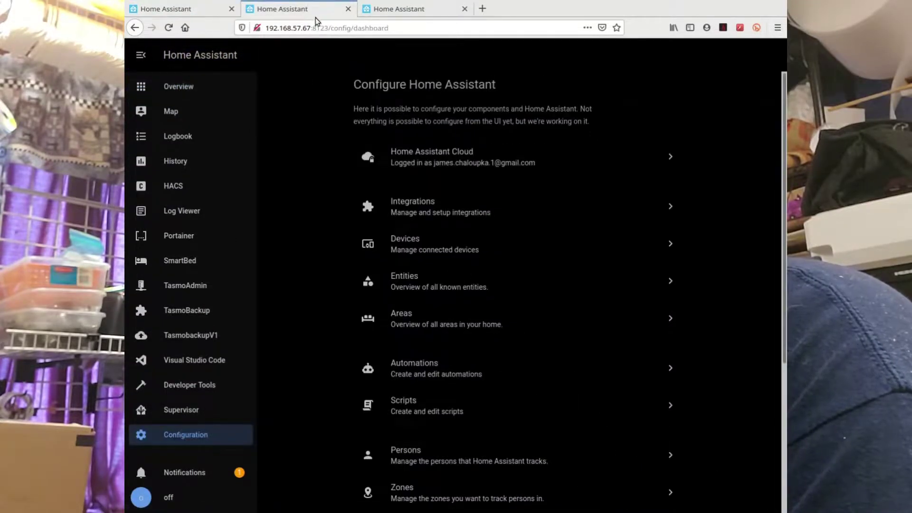
left_click(673, 209)
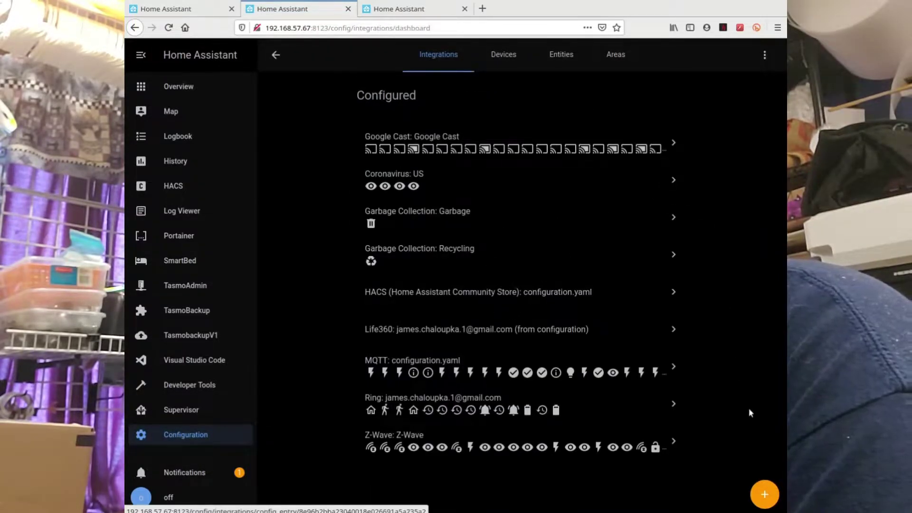
left_click(765, 497)
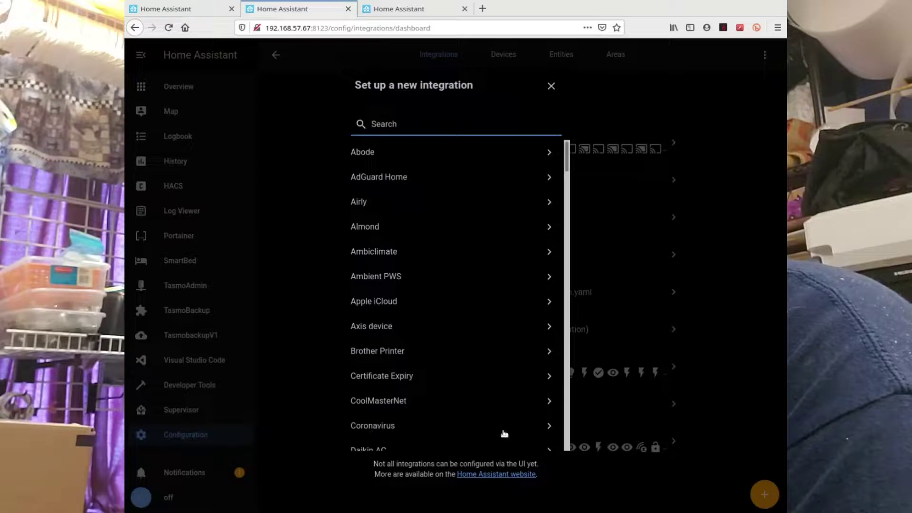
left_click(550, 428)
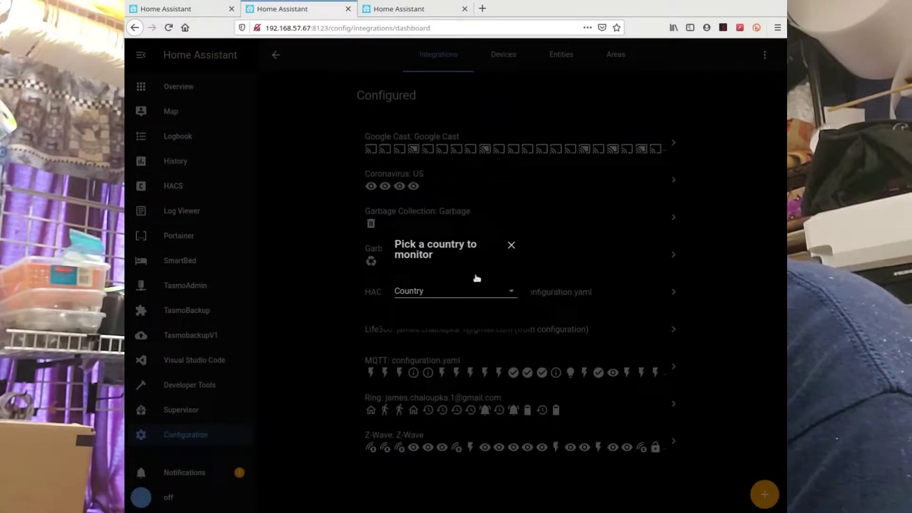
left_click(438, 293)
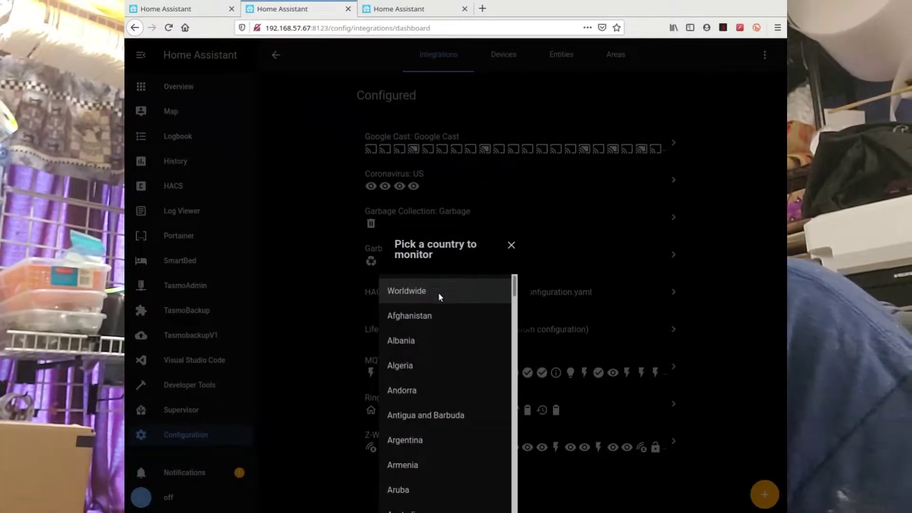
scroll(438, 294, "down", 8)
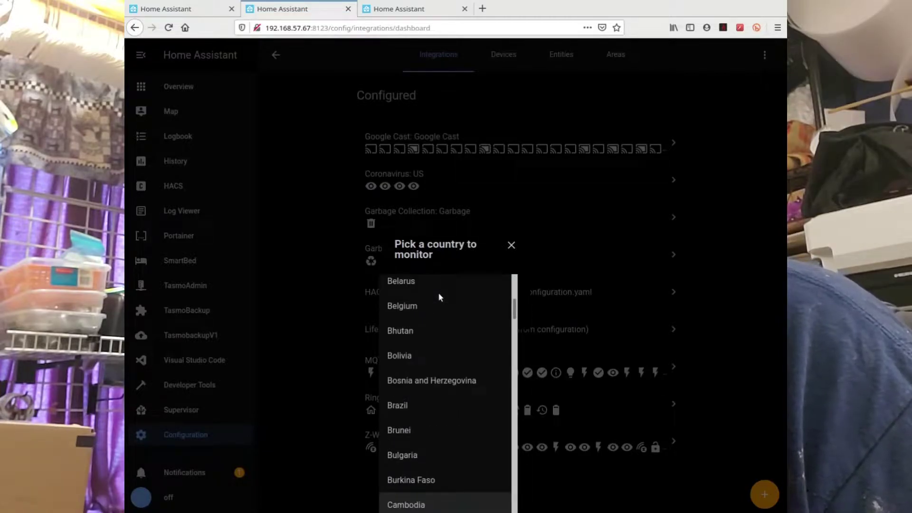
scroll(439, 296, "up", 7)
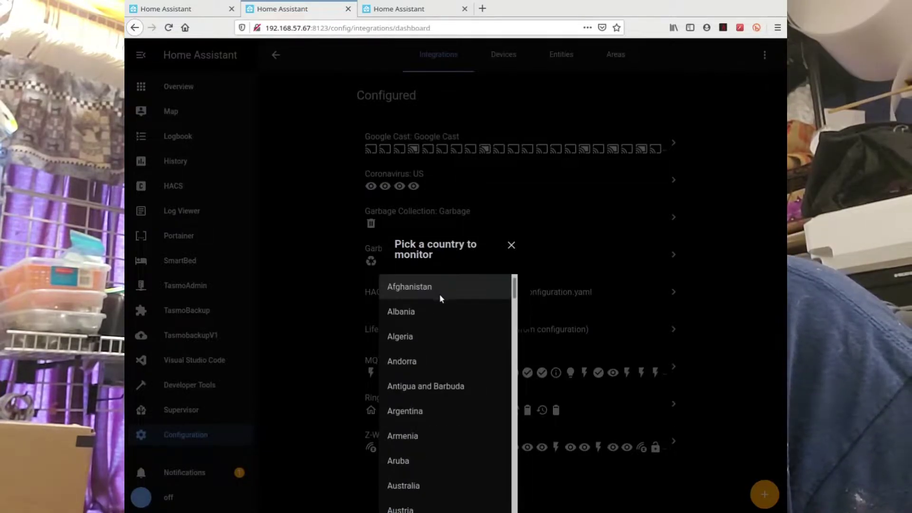
scroll(441, 302, "down", 7)
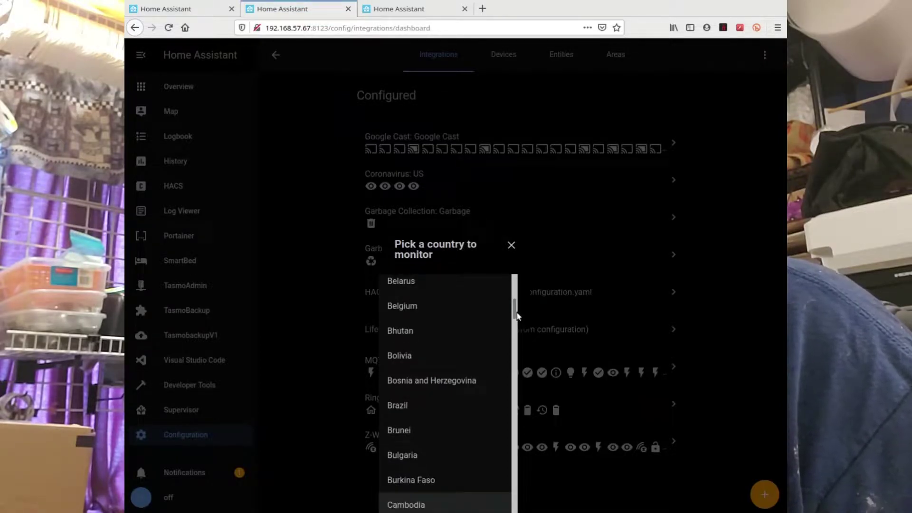
left_click_drag(517, 316, 515, 323)
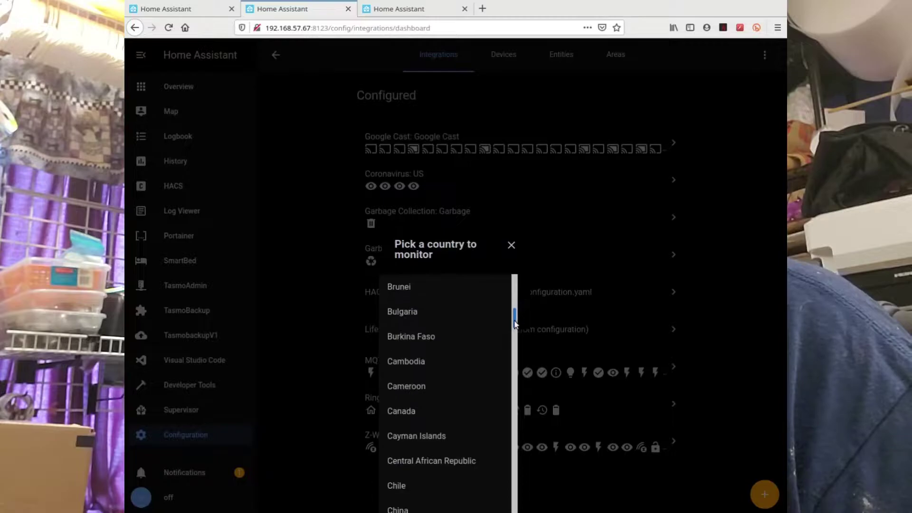
left_click(404, 404)
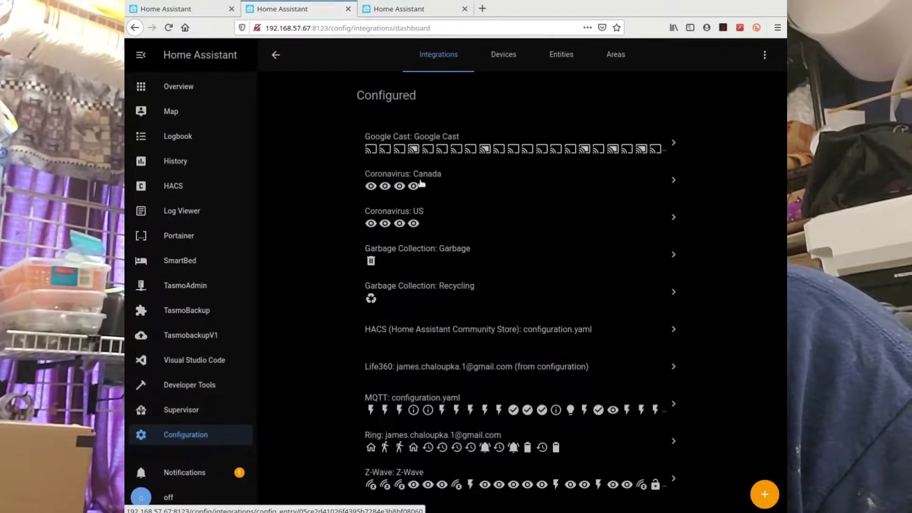
left_click(766, 494)
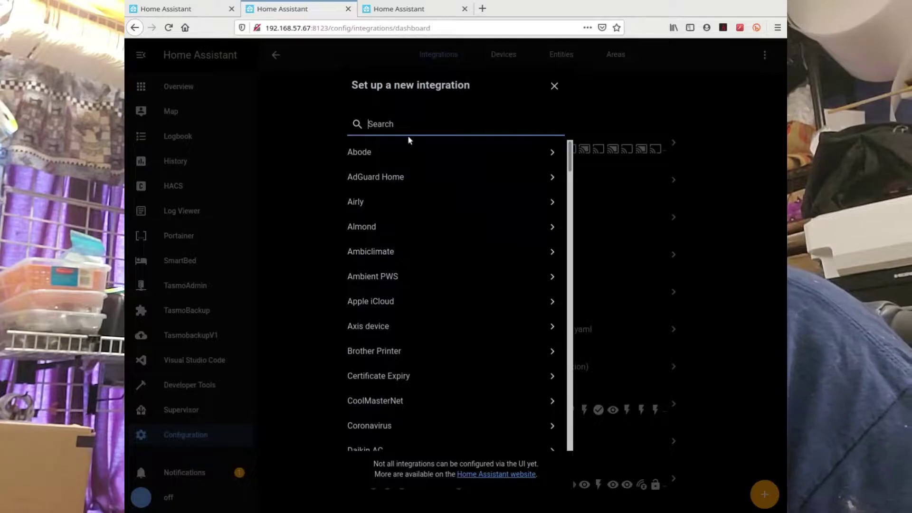
type("u")
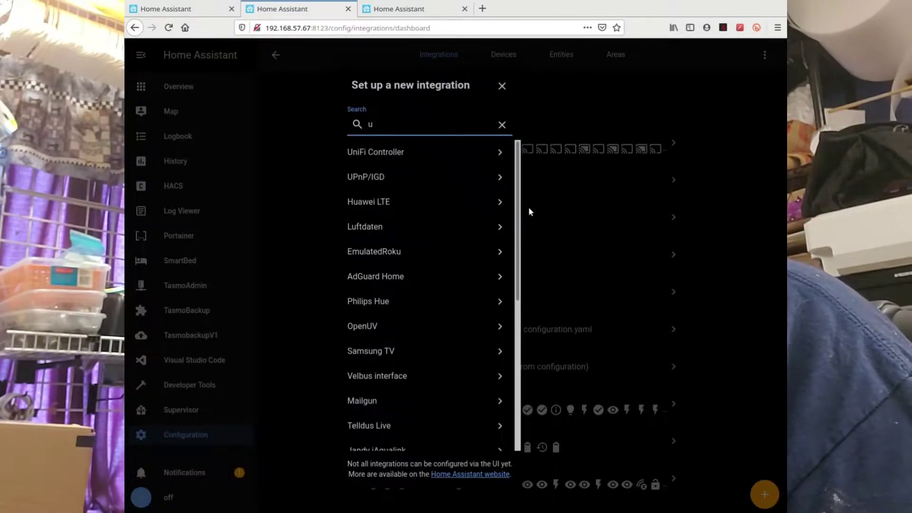
left_click_drag(518, 222, 518, 409)
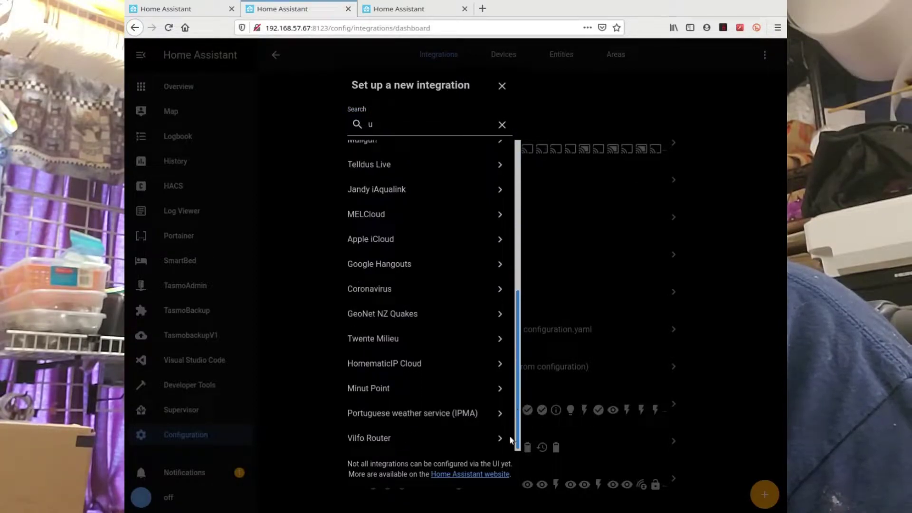
scroll(520, 266, "up", 10)
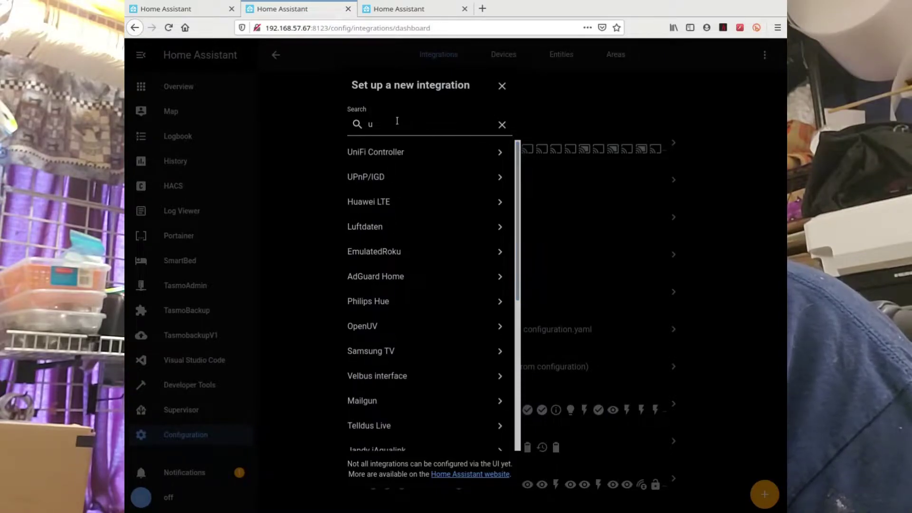
key("BackSpace")
type("c")
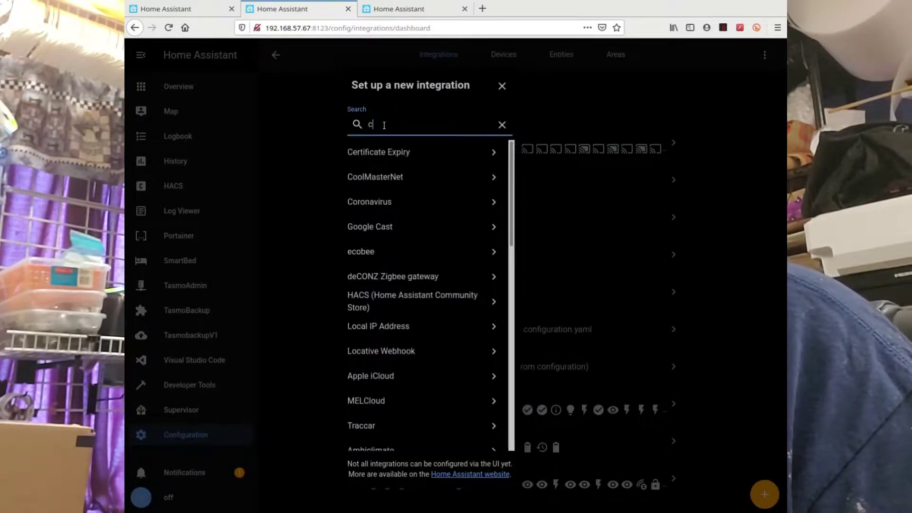
left_click(381, 203)
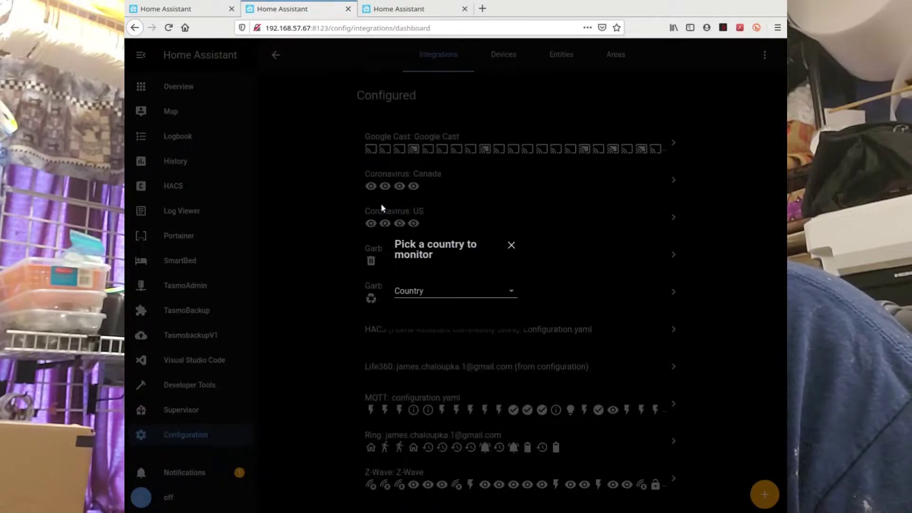
left_click(443, 291)
type("us")
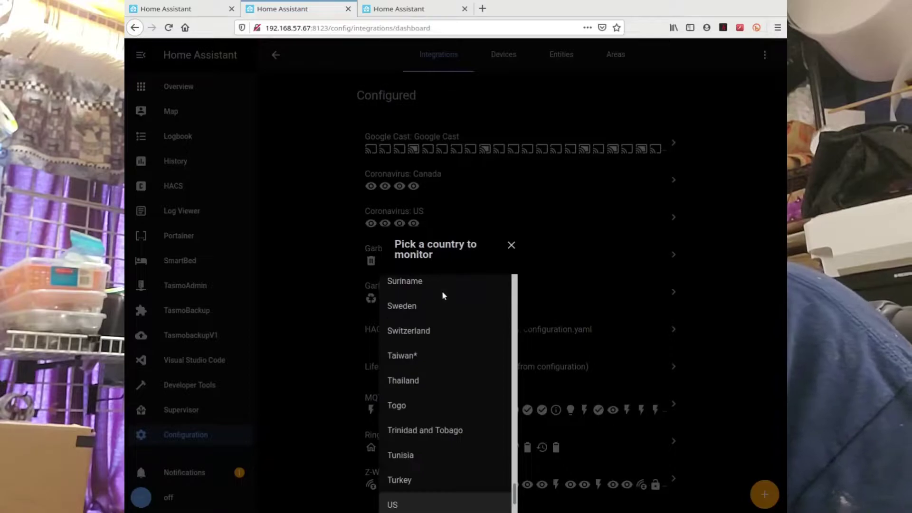
left_click(421, 502)
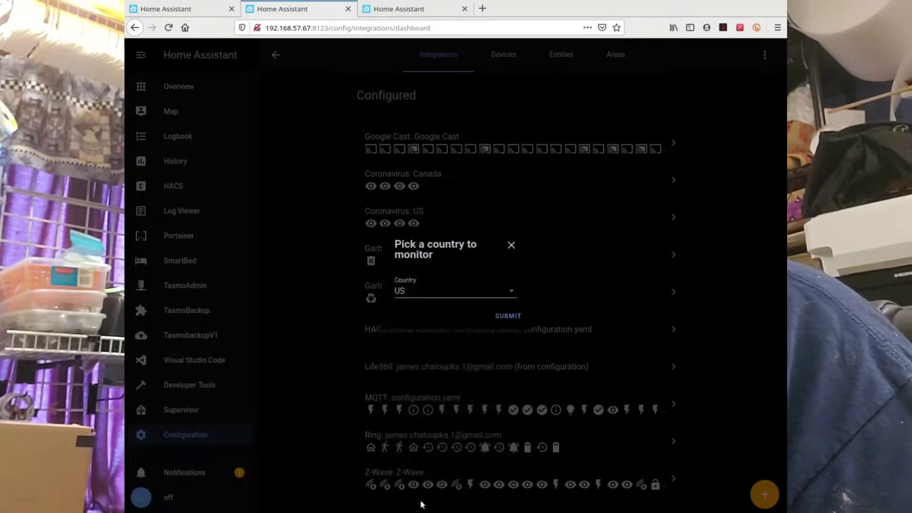
left_click(508, 319)
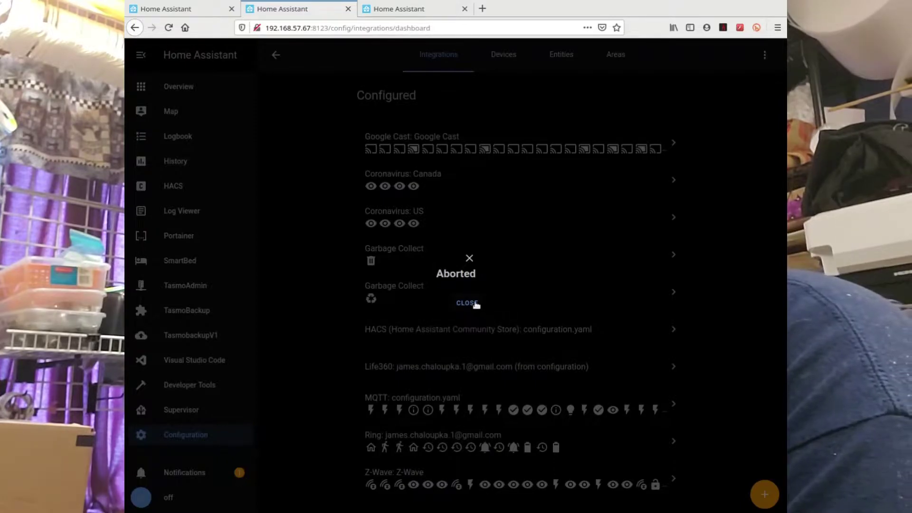
left_click(466, 303)
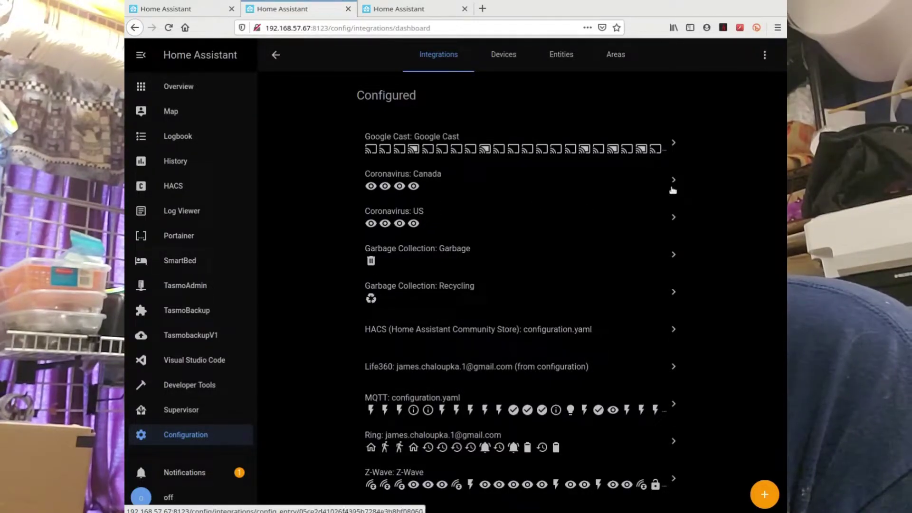
- Review the four Coronavirus: Canada sensors, then return to the Control-Central dashboard tab
left_click(672, 189)
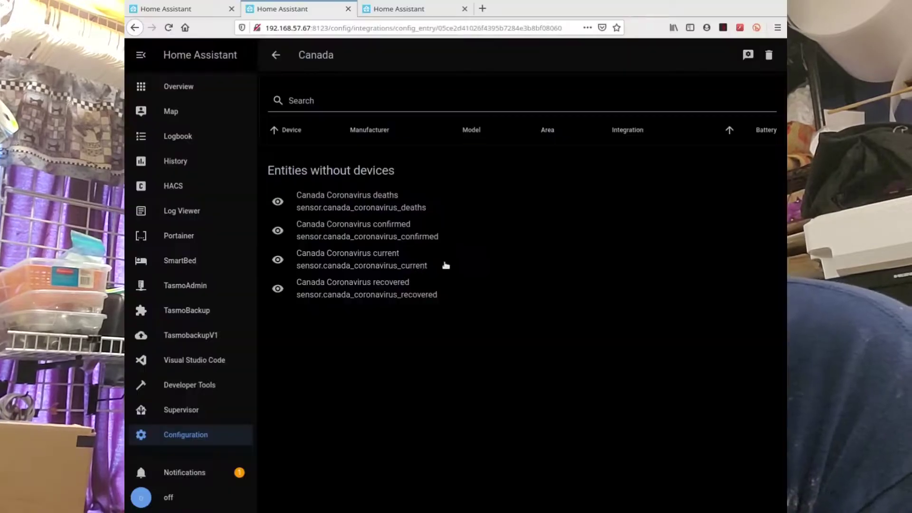
left_click(278, 58)
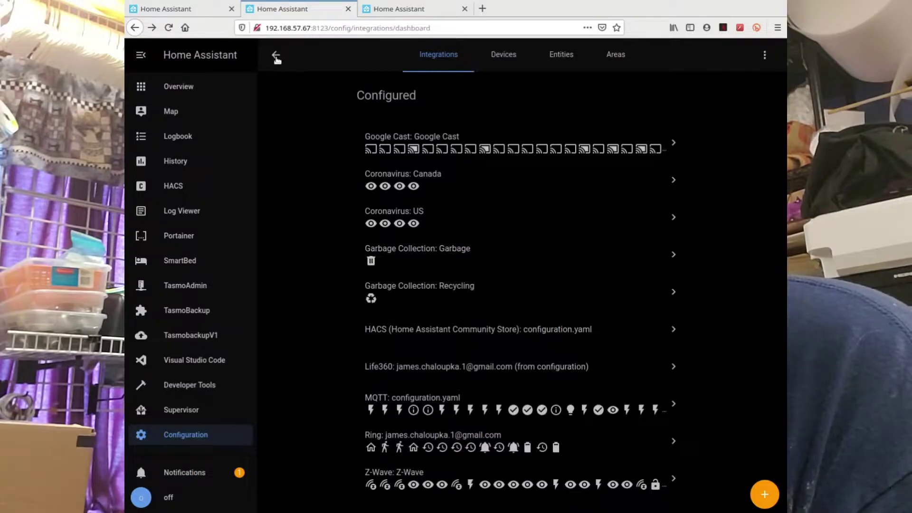
left_click(276, 57)
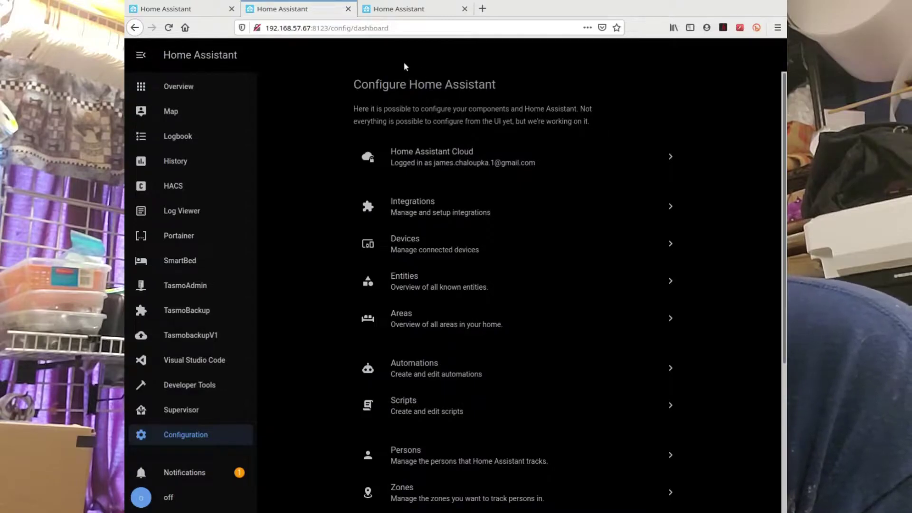
left_click(193, 11)
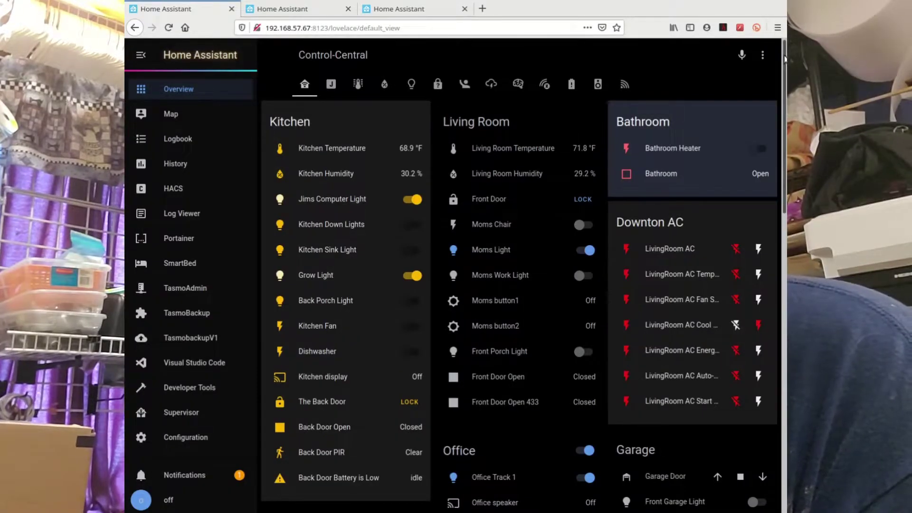
- Switch the Control-Central dashboard into Configure UI edit mode
left_click(763, 56)
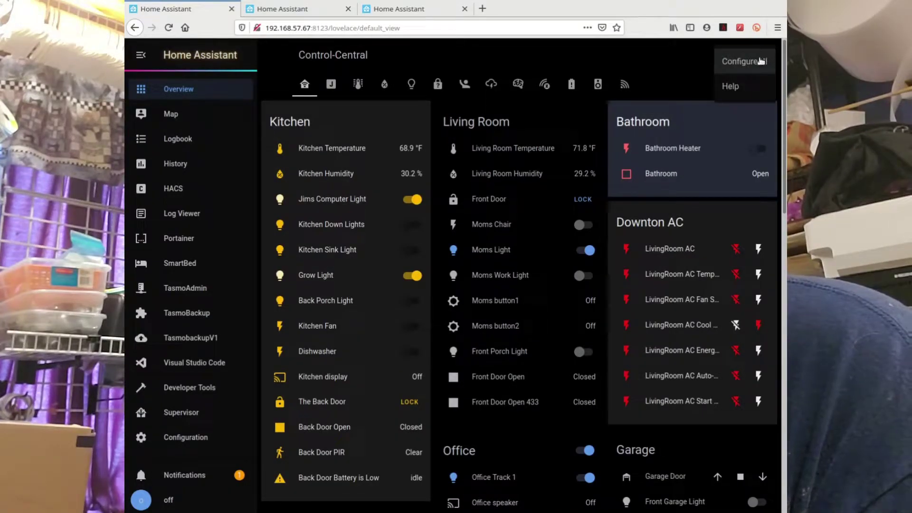
left_click(752, 63)
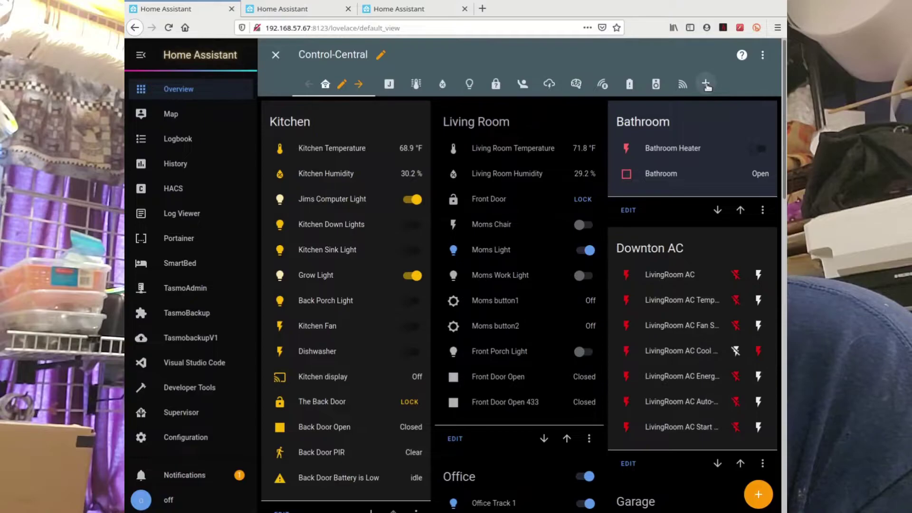
- Add a view titled 'Human Malware' with icon mdi:bacteria and the Dark - Red theme
left_click(707, 85)
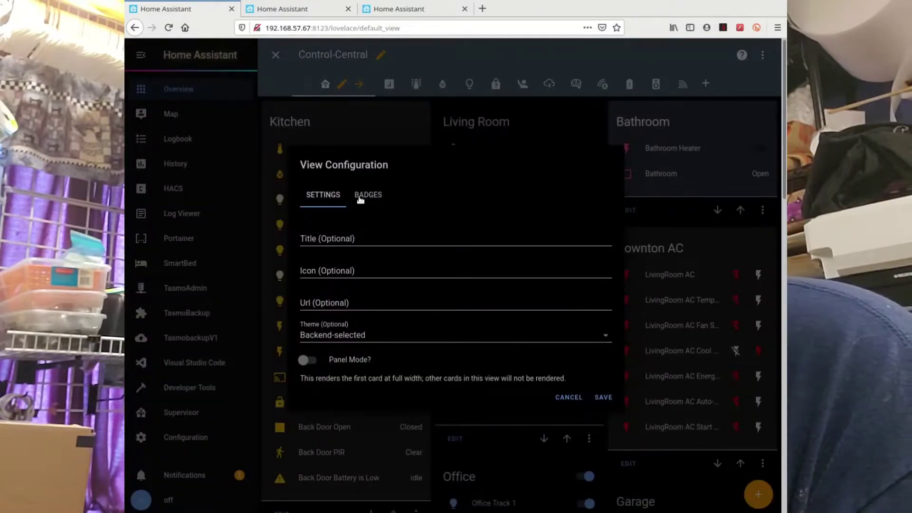
left_click(353, 239)
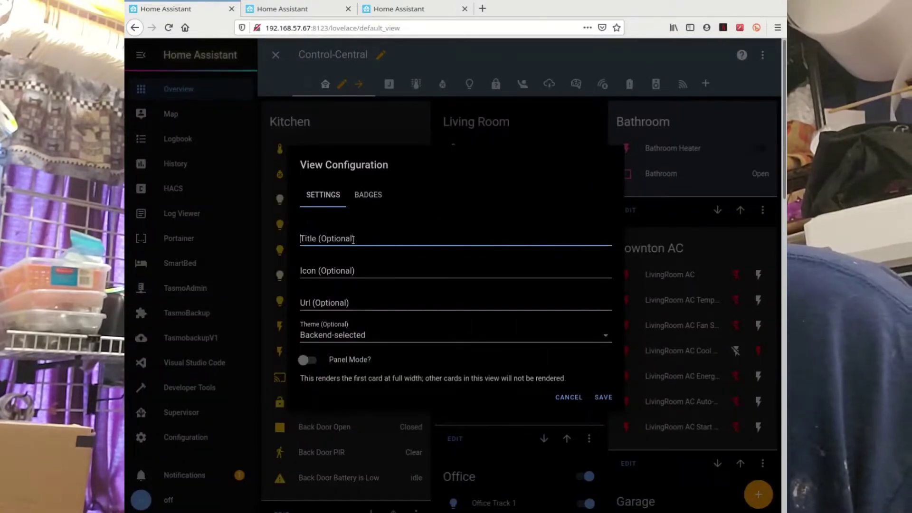
type("Hu")
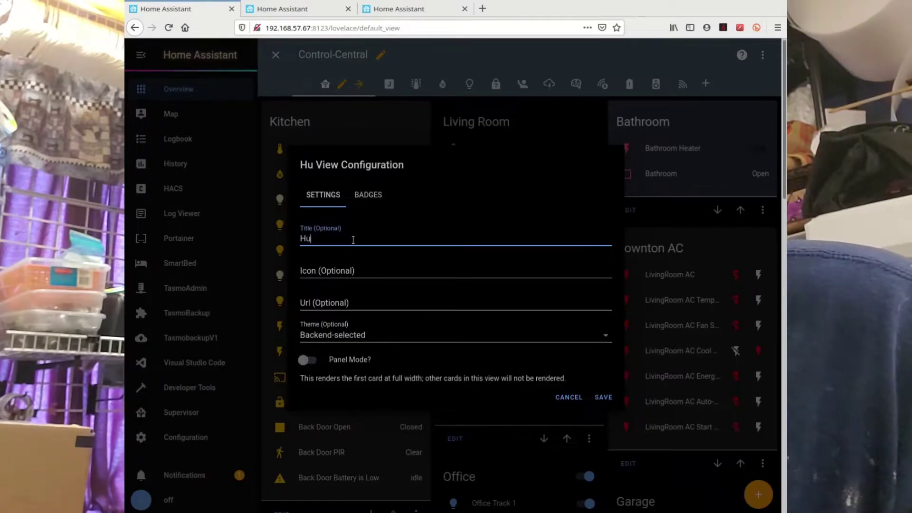
type("man M")
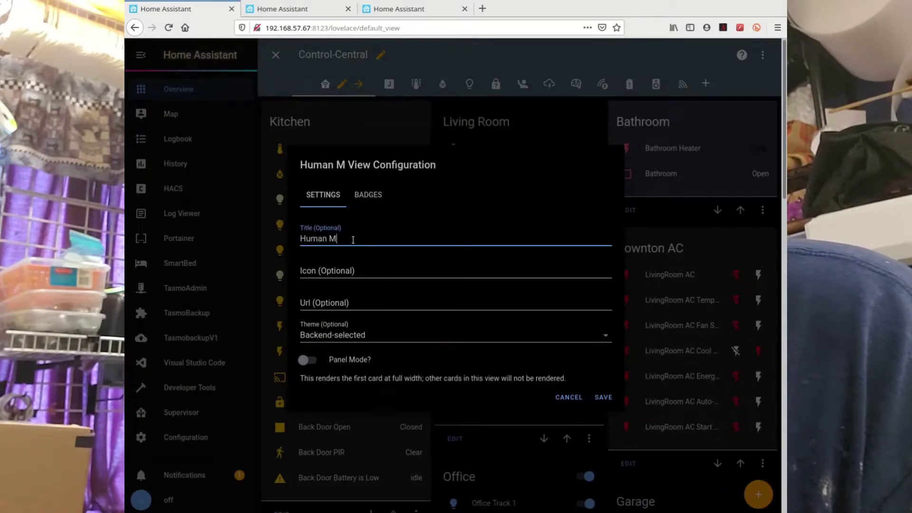
type("alware")
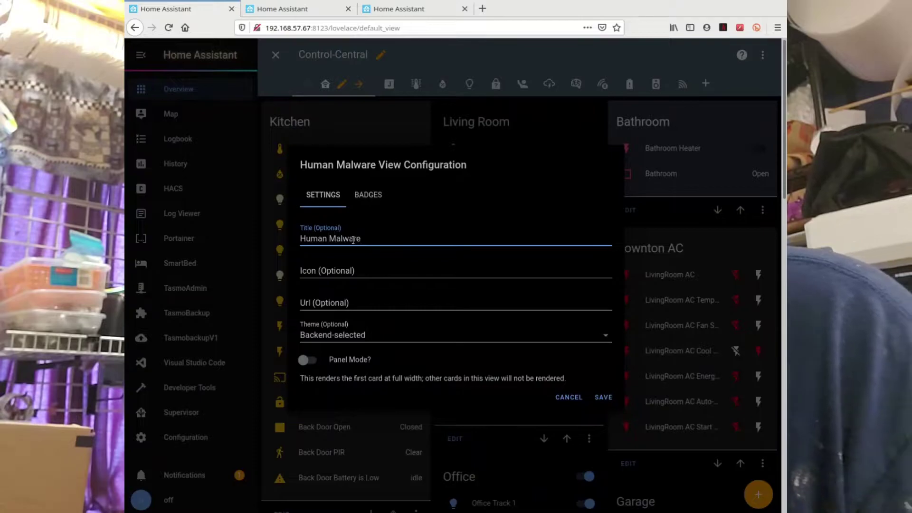
left_click(363, 274)
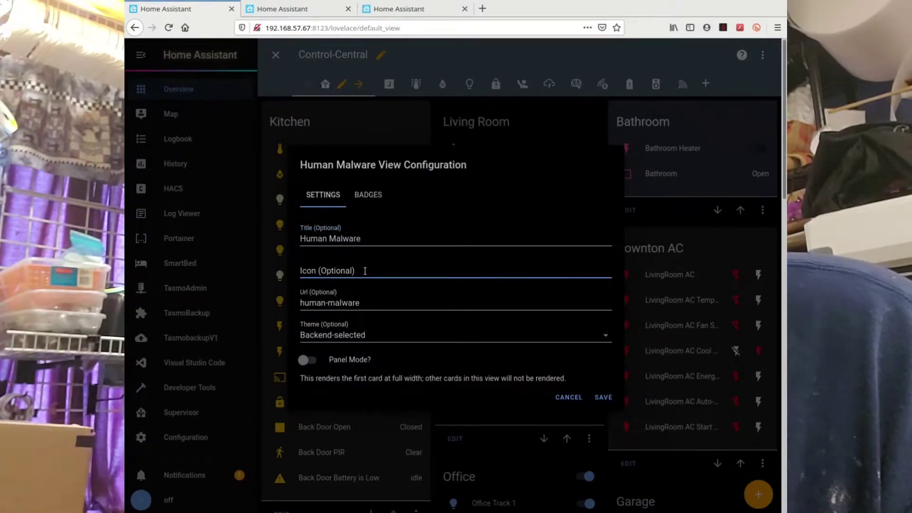
type("m")
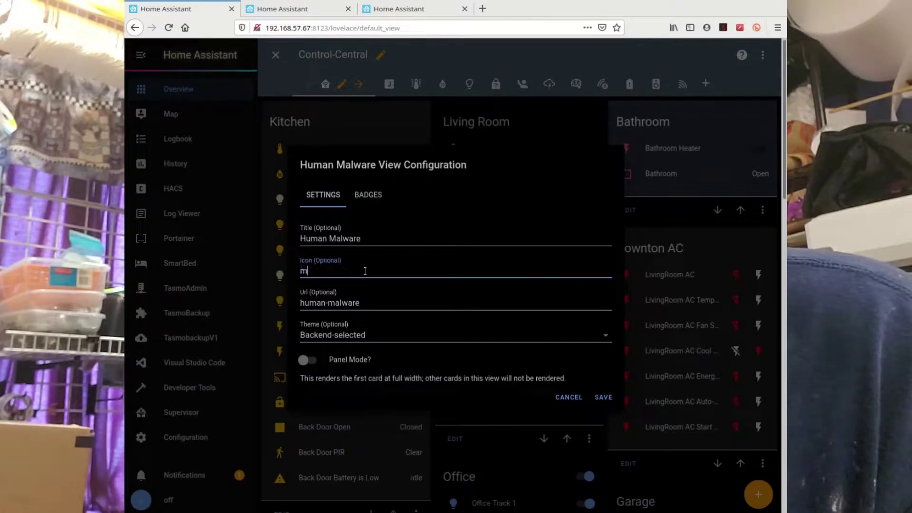
type("di:bact")
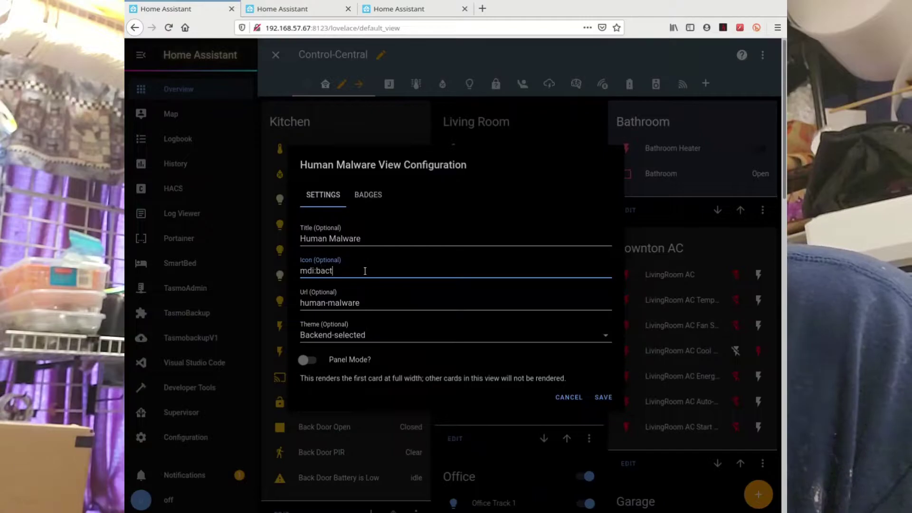
type("eria")
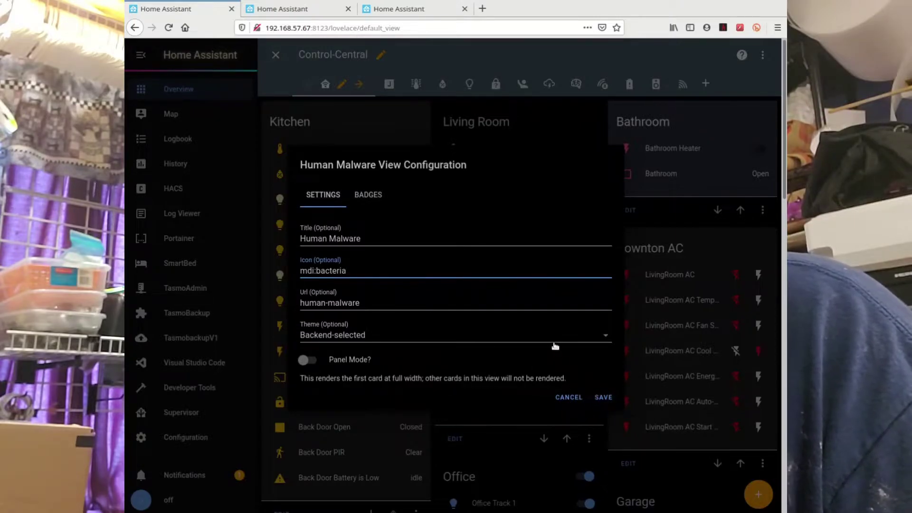
left_click(607, 338)
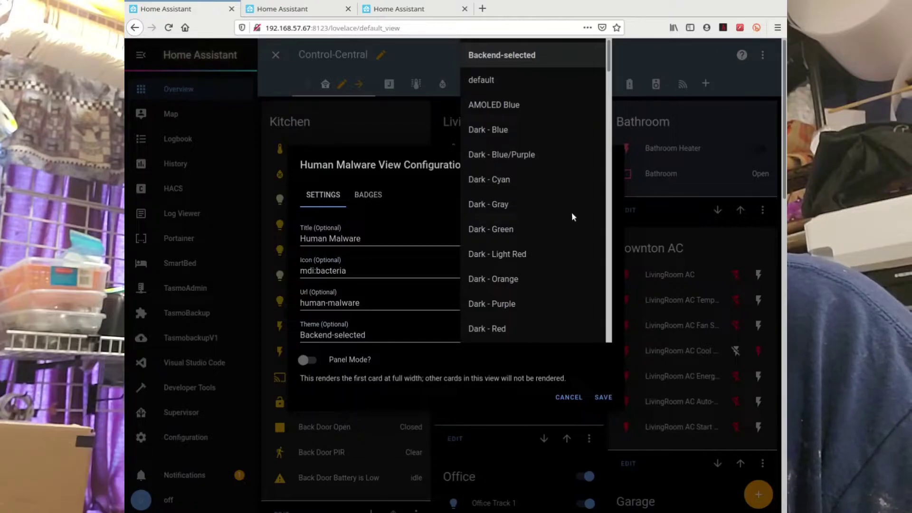
left_click(494, 329)
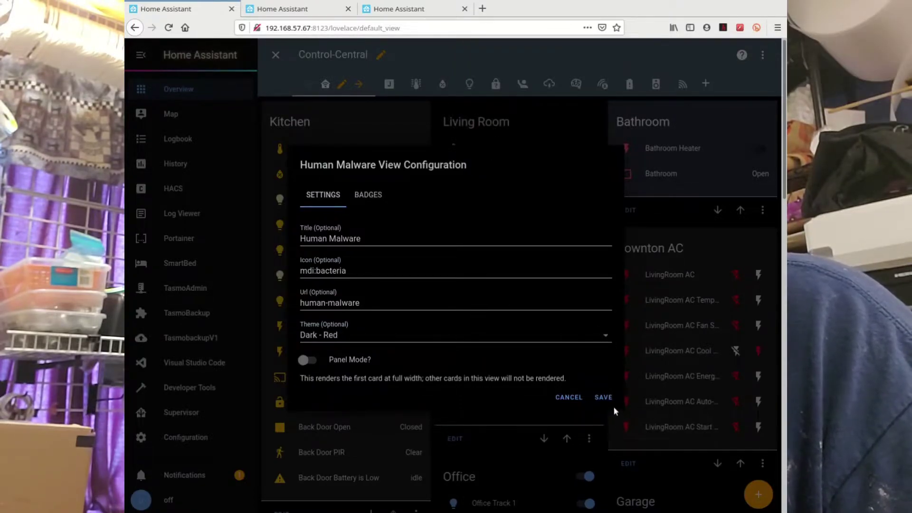
left_click(600, 398)
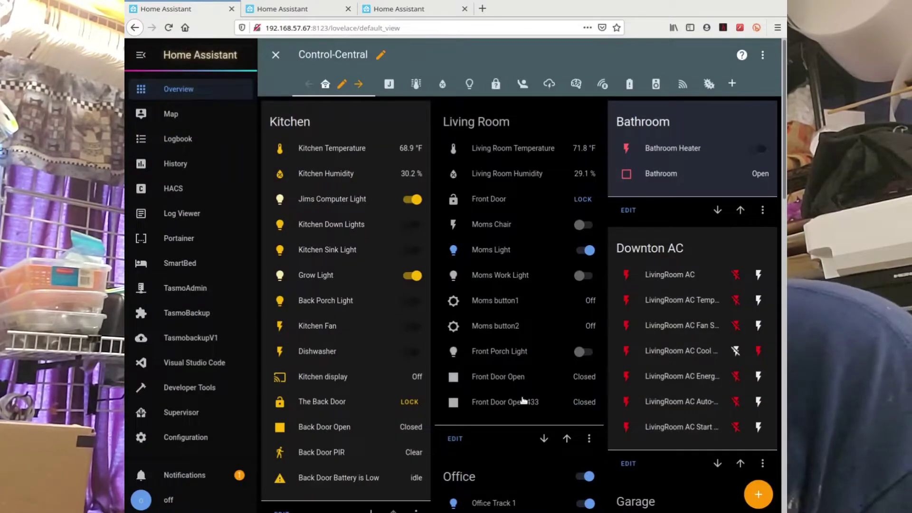
- On the Human Malware view, start a new Entities card titled 'US'
left_click(709, 85)
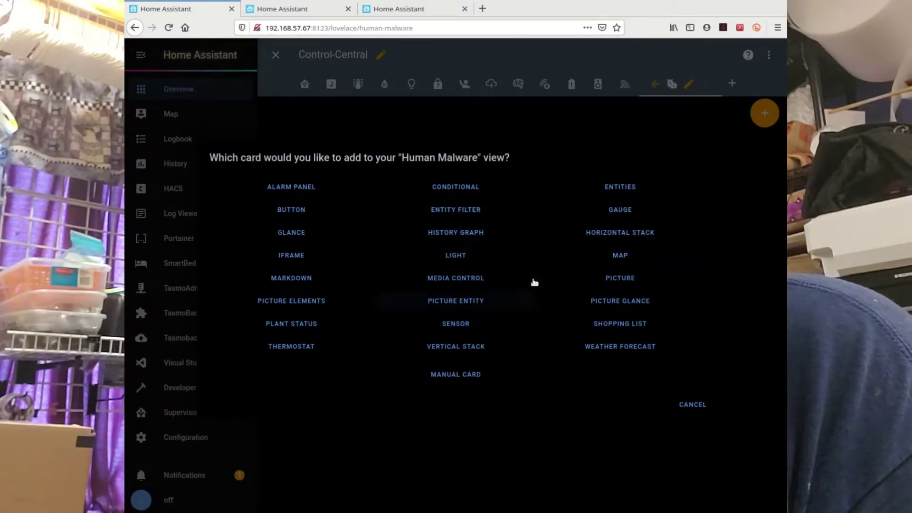
left_click(611, 188)
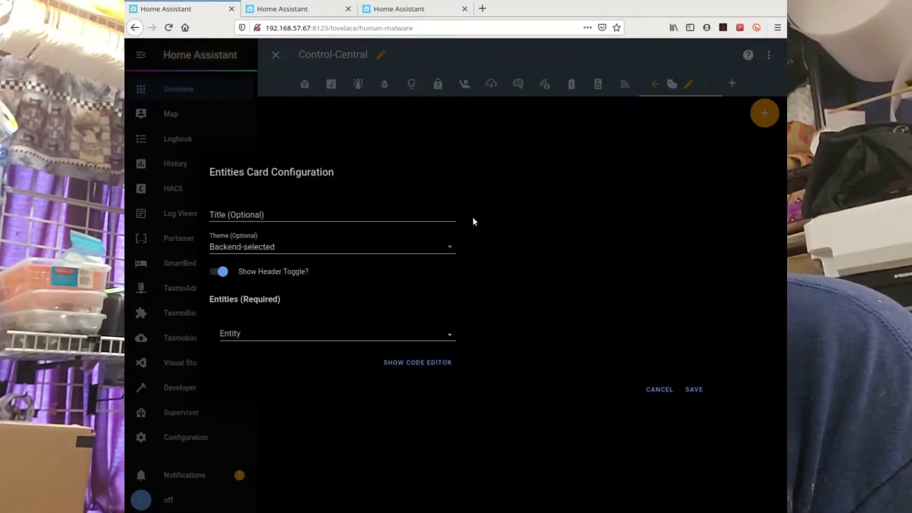
left_click(299, 216)
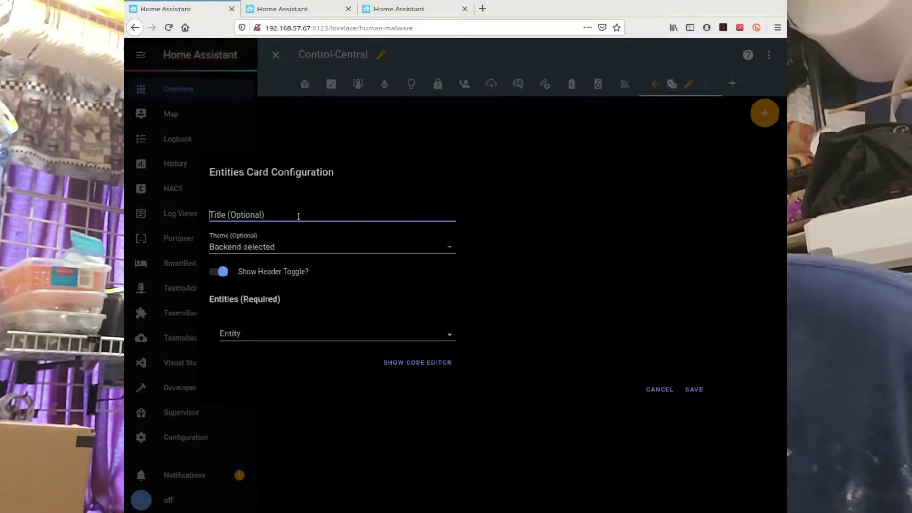
type("US")
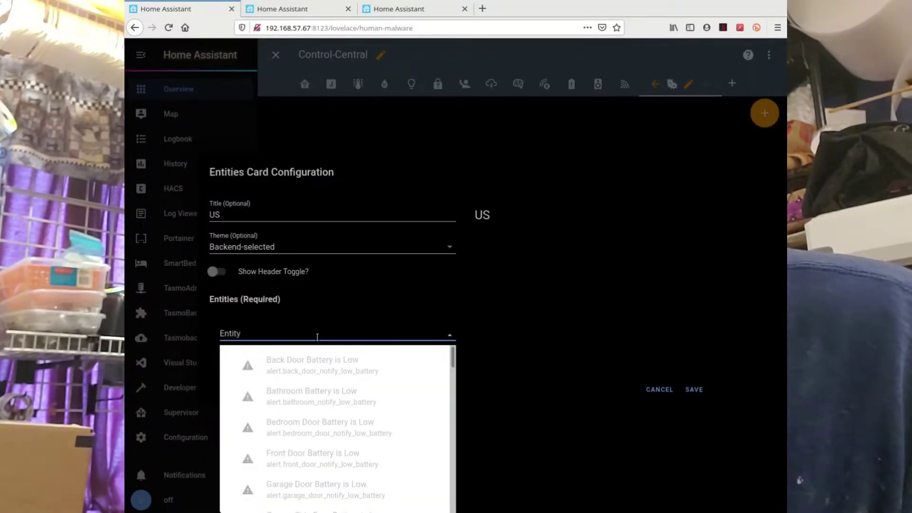
- Add the Canada coronavirus confirmed, current, recovered and deaths sensors, then save the card
type("cor")
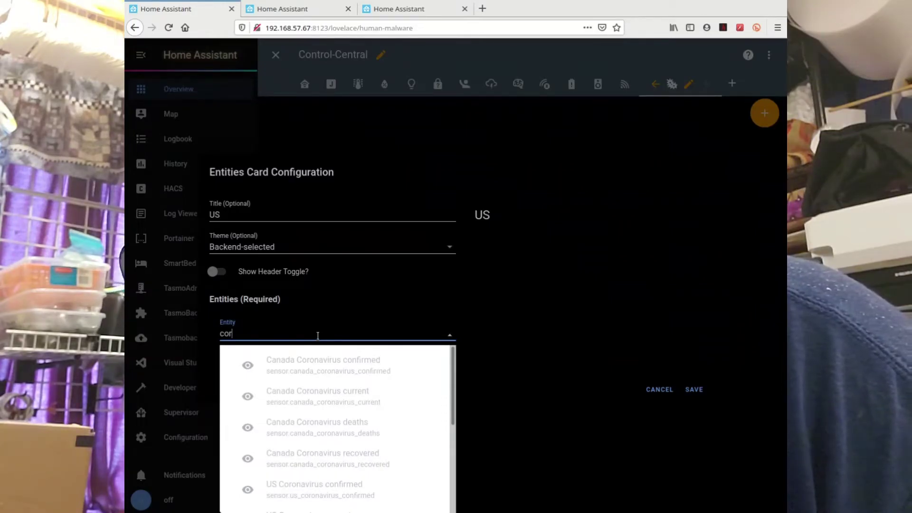
left_click(310, 371)
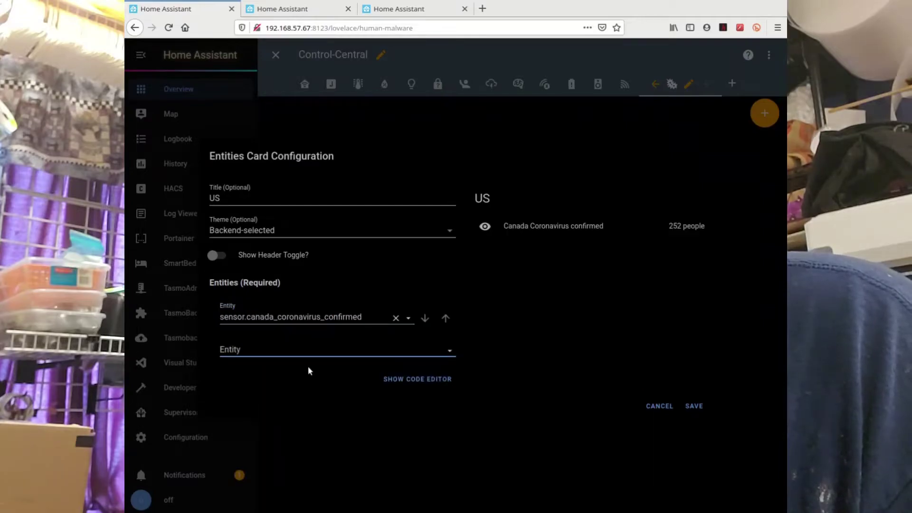
left_click(301, 352)
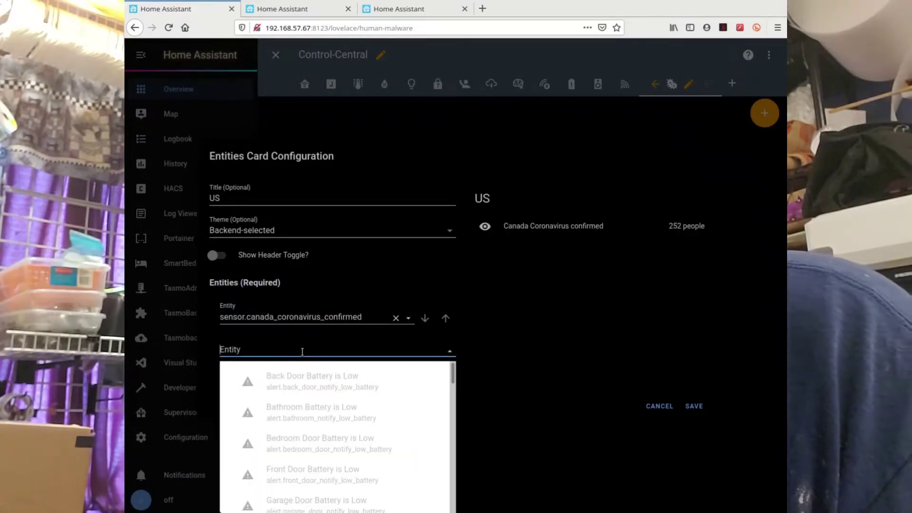
type("can")
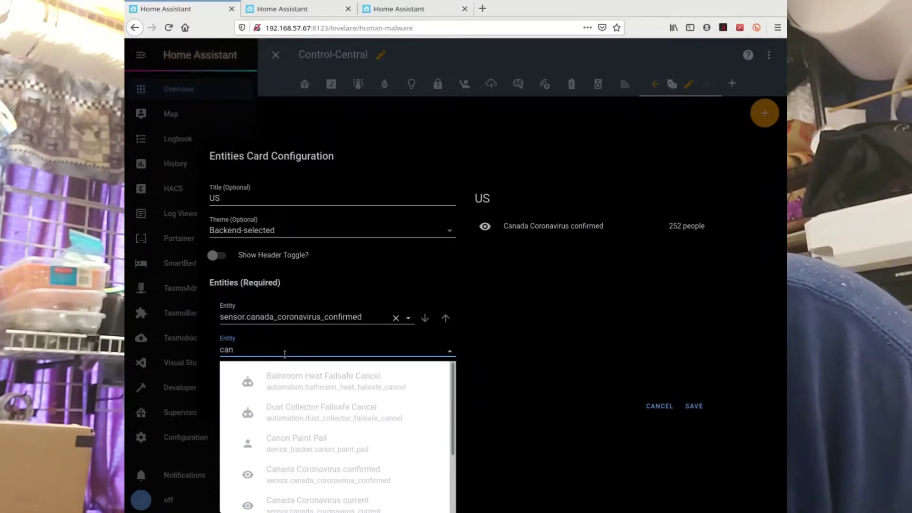
type("ad")
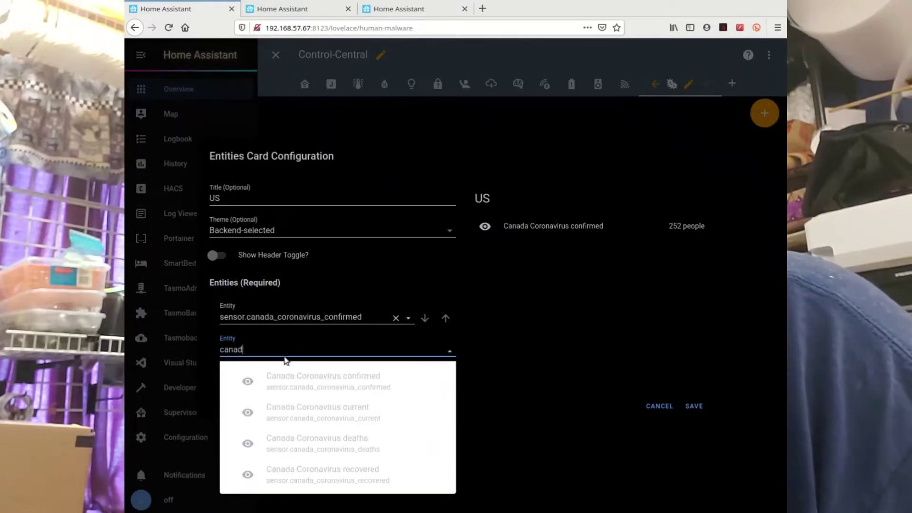
left_click(305, 410)
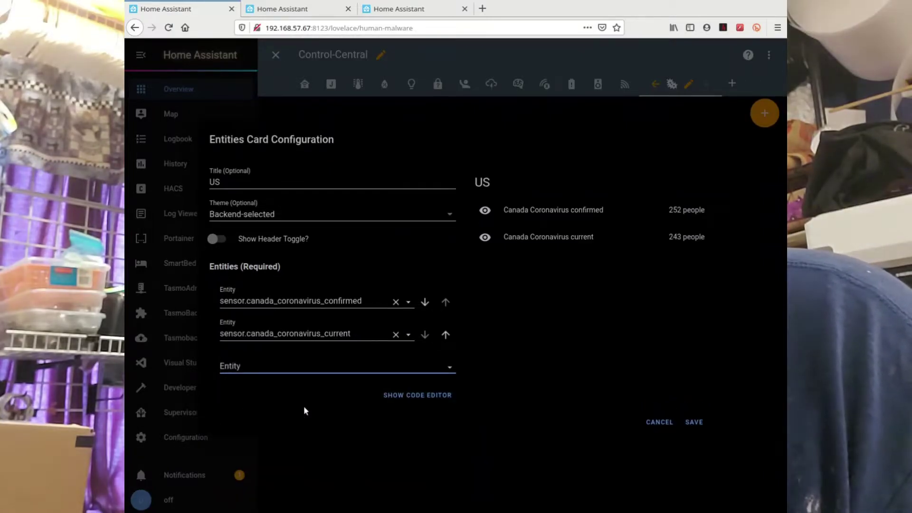
left_click(291, 367)
type("cor")
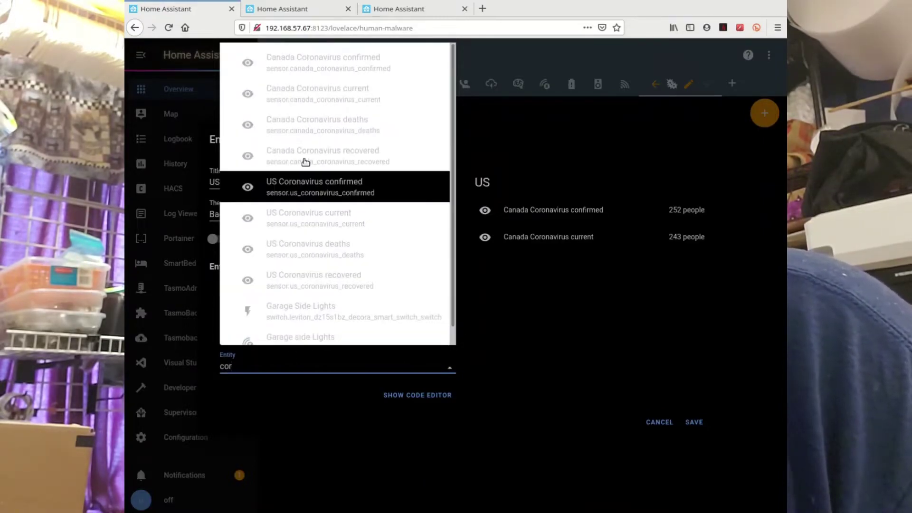
left_click(332, 148)
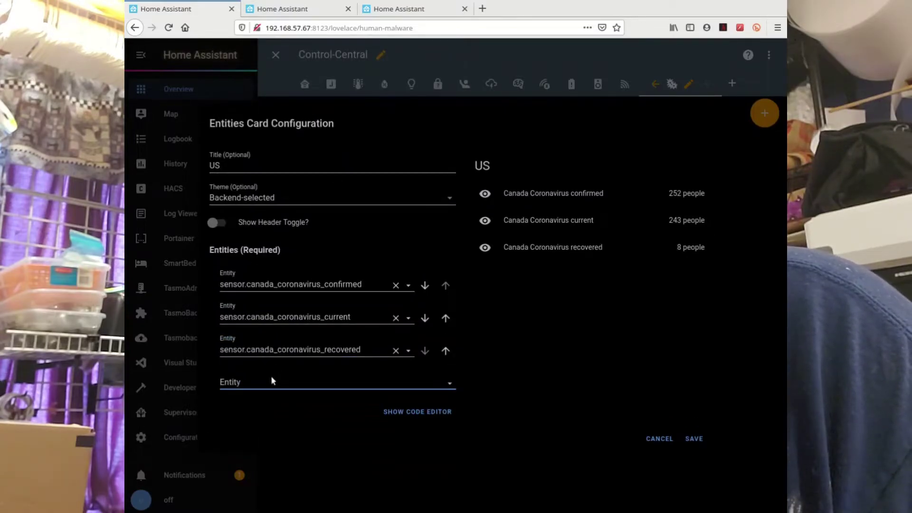
type("c")
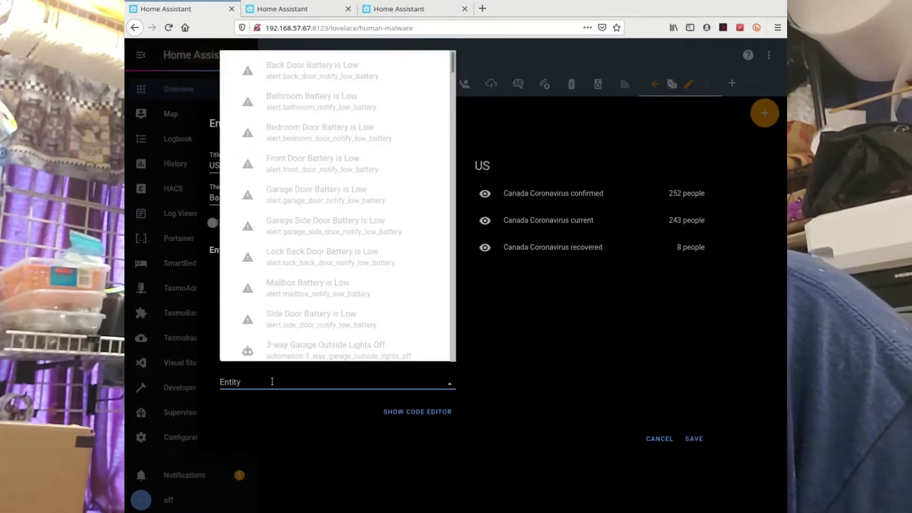
type("or")
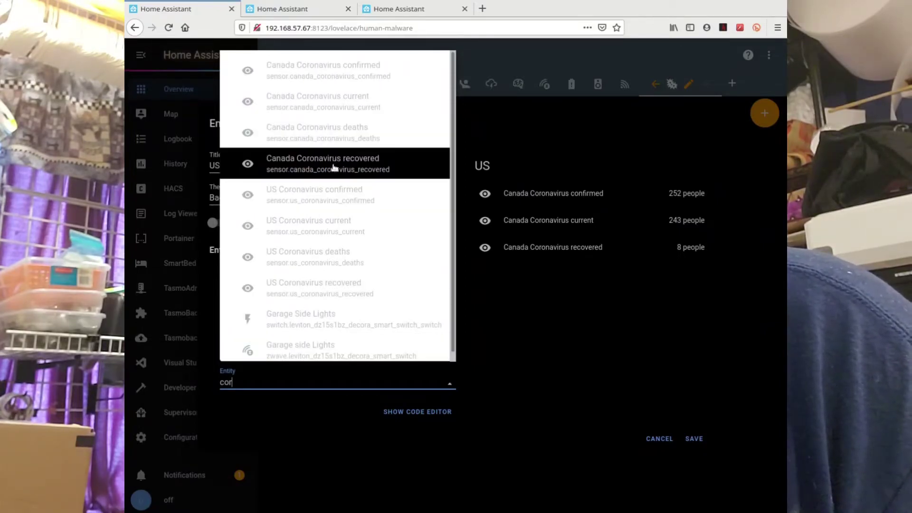
left_click(345, 136)
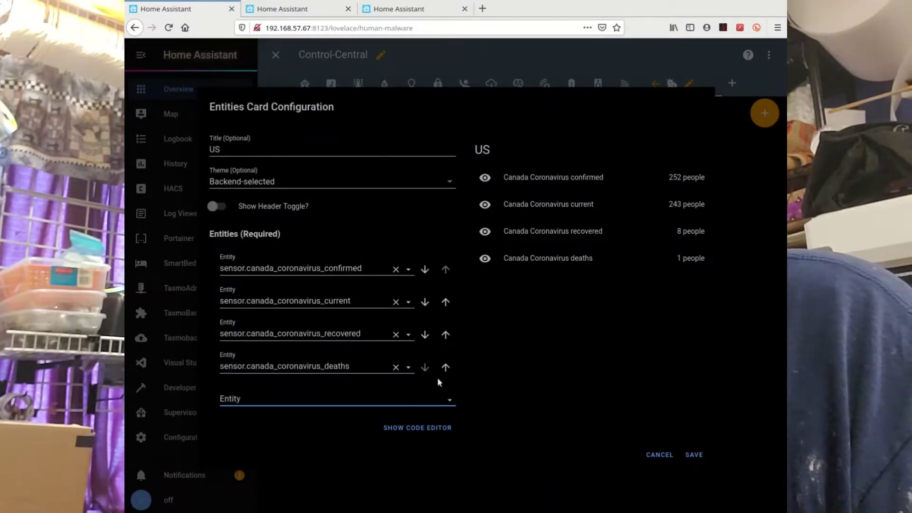
left_click(694, 455)
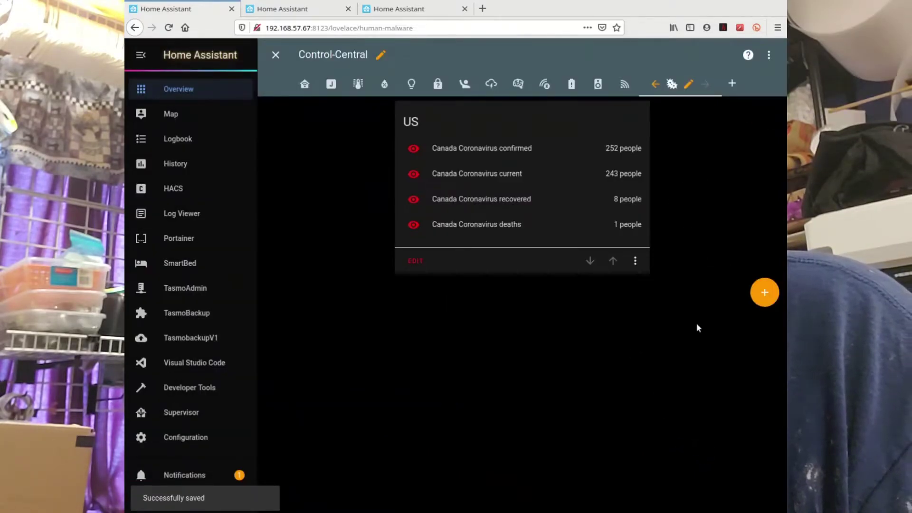
- Start another Entities card titled 'US' with Show Header Toggle switched off
left_click(764, 292)
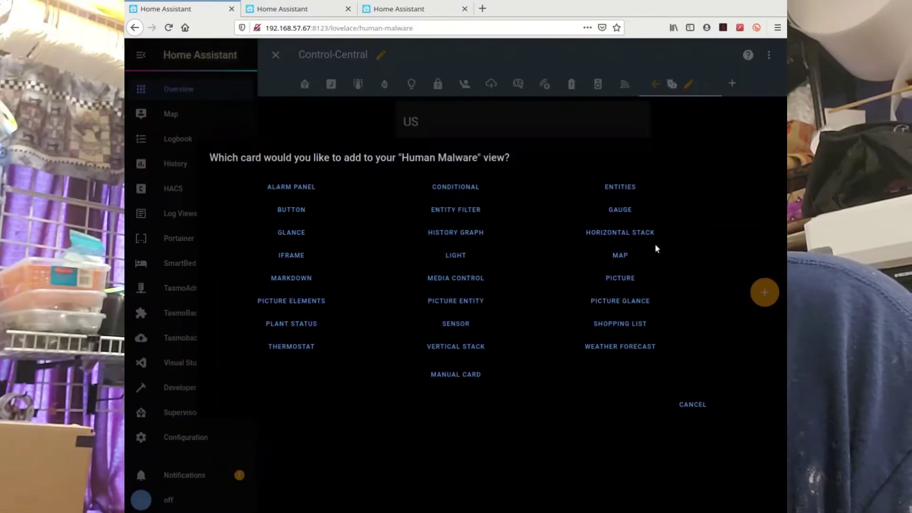
left_click(625, 190)
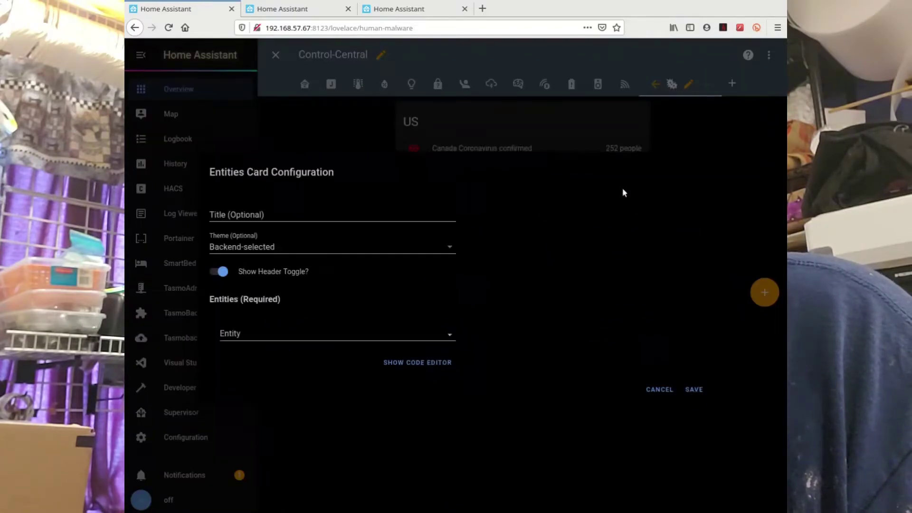
left_click(292, 216)
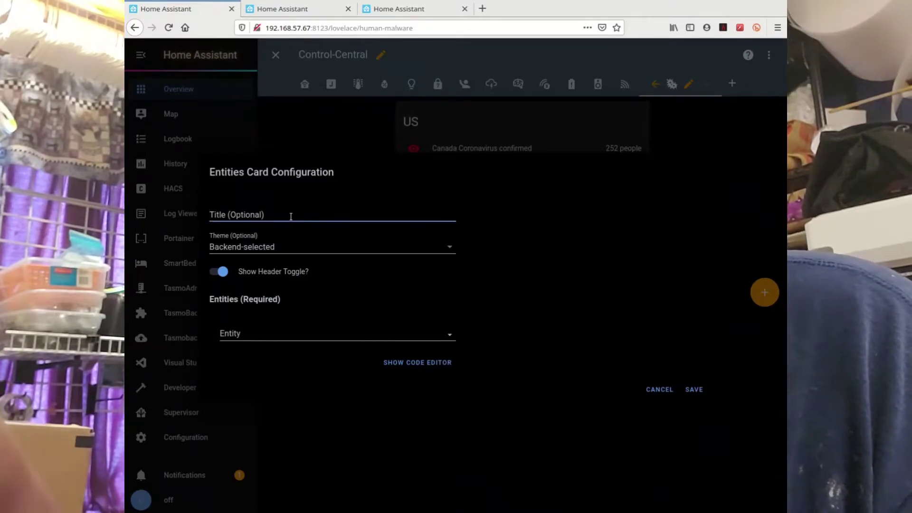
type("Can")
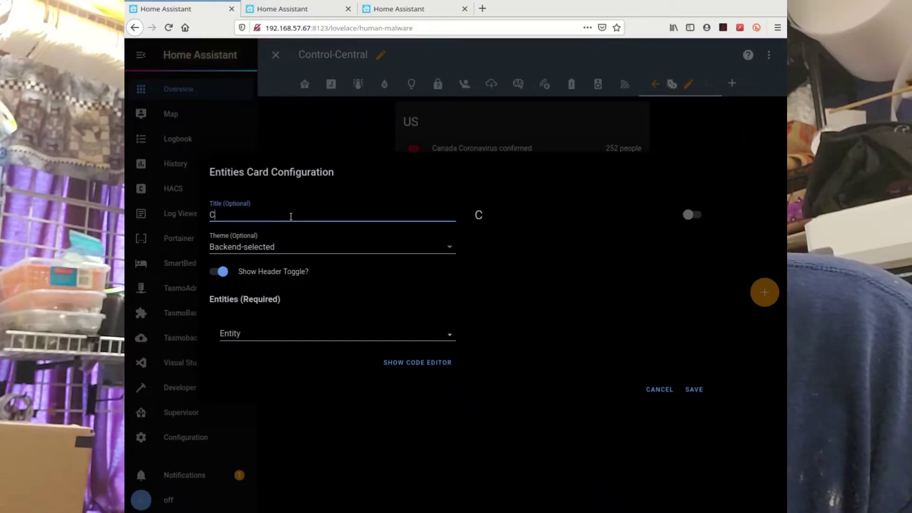
key("BackSpace")
type("US")
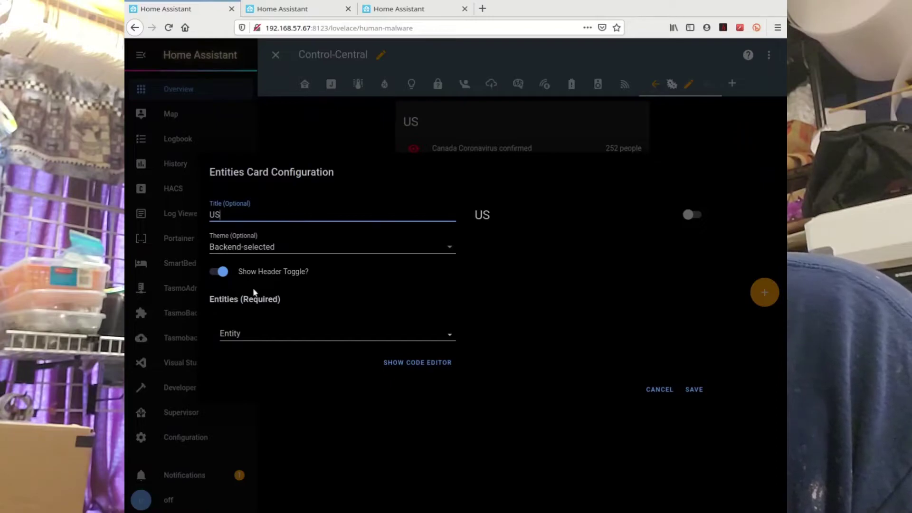
left_click(223, 273)
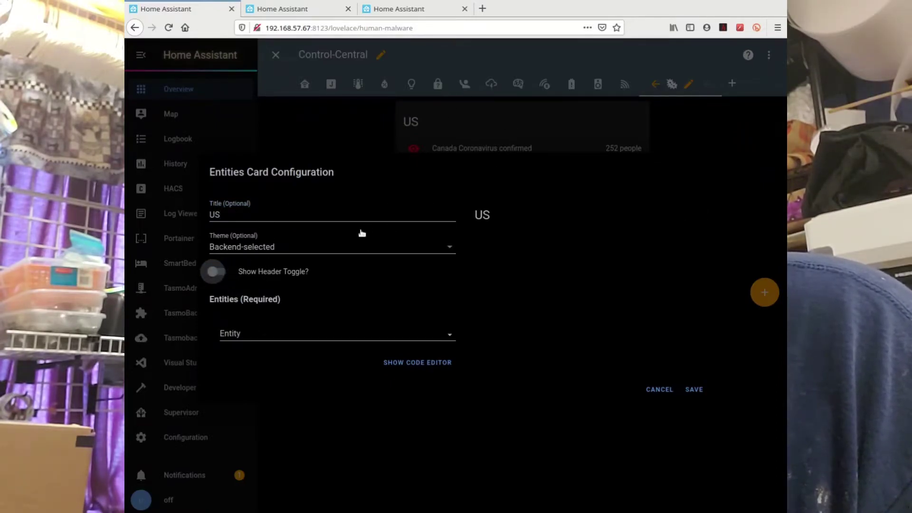
- Add the US Coronavirus confirmed sensor as the card's first entity
left_click(386, 338)
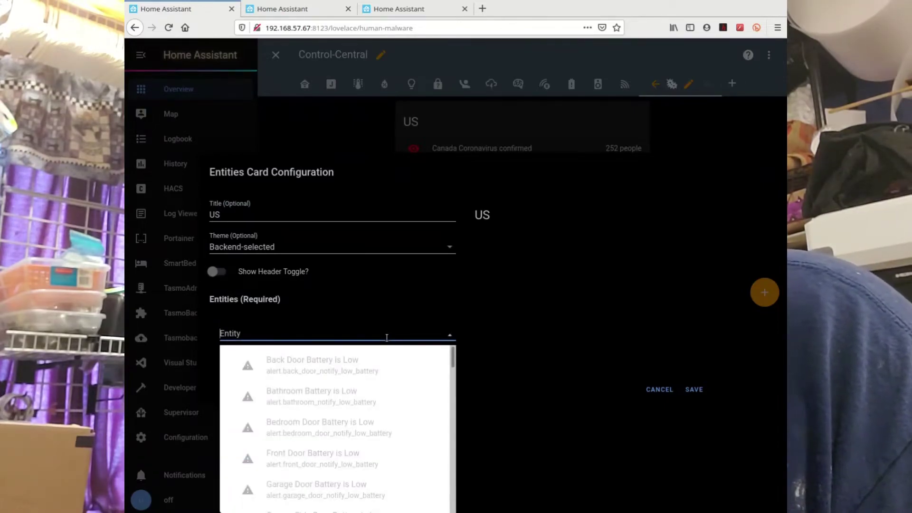
type("us")
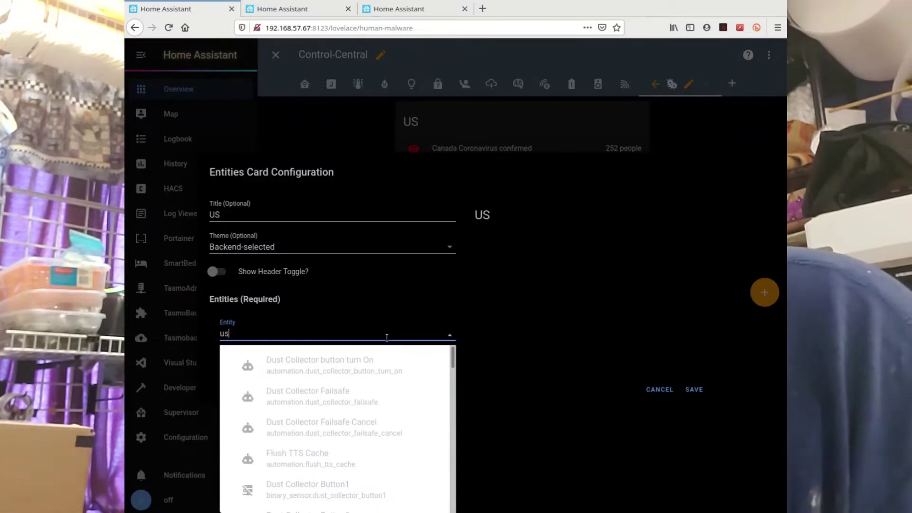
key("BackSpace")
key("BackSpace")
type("cor")
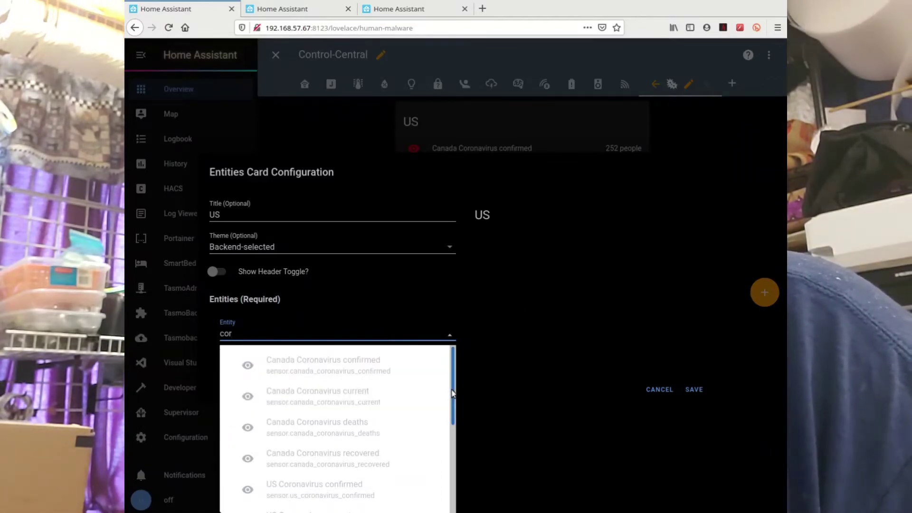
left_click_drag(451, 393, 448, 452)
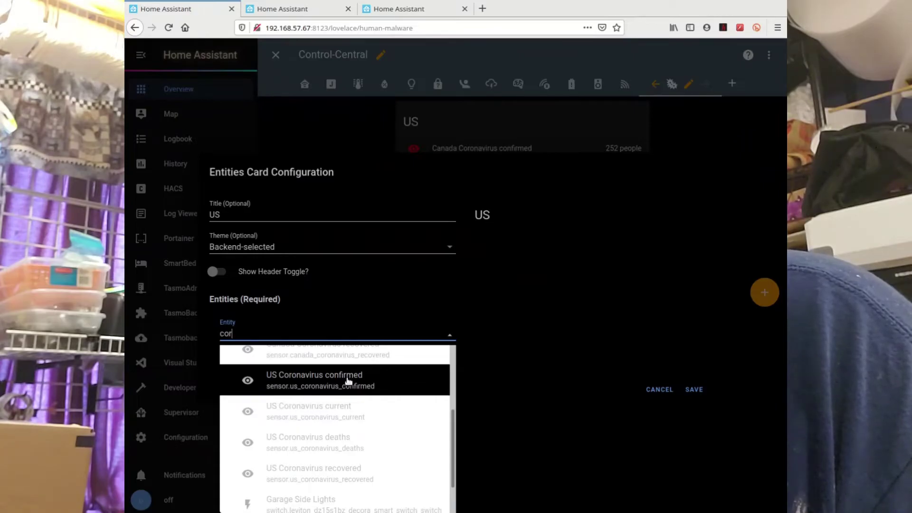
left_click(348, 380)
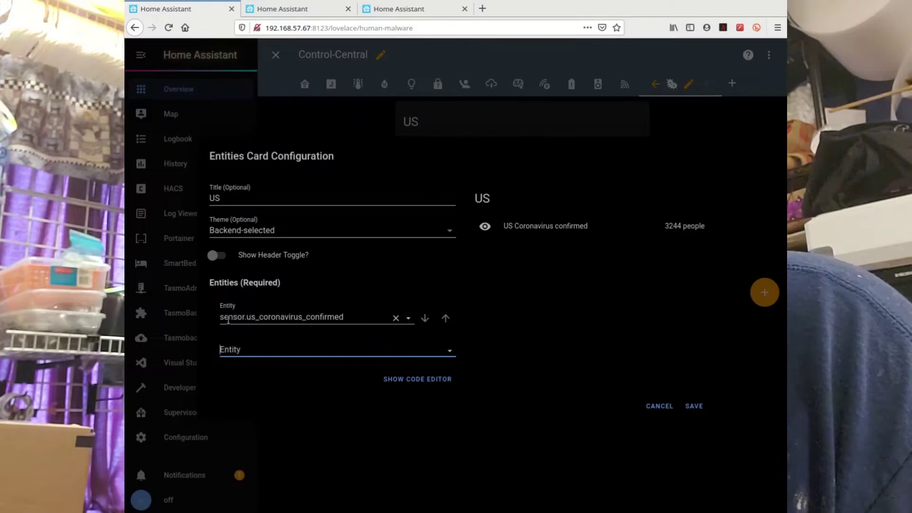
- Using the copied sensor.us_coronaviru prefix, add US current, recovered and deaths sensors, then save
left_click_drag(219, 318, 291, 318)
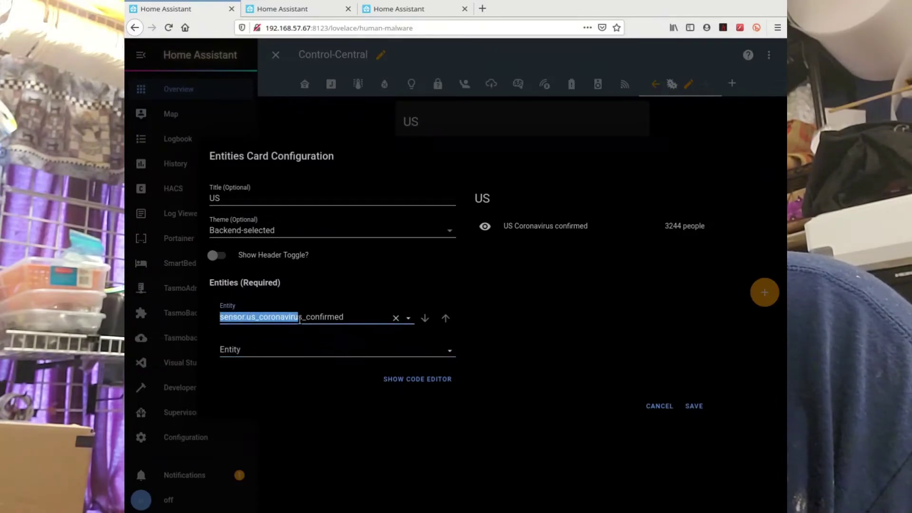
left_click_drag(301, 319, 299, 319)
key("ctrl+c")
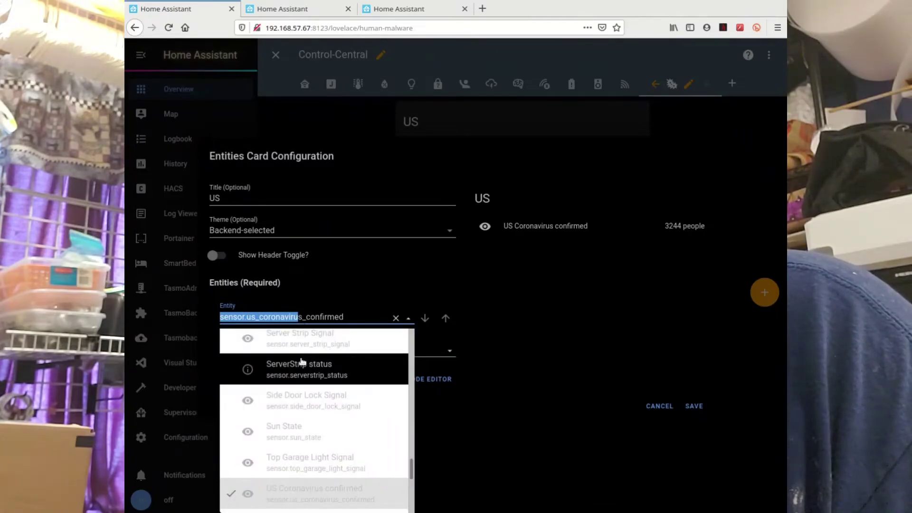
left_click(494, 389)
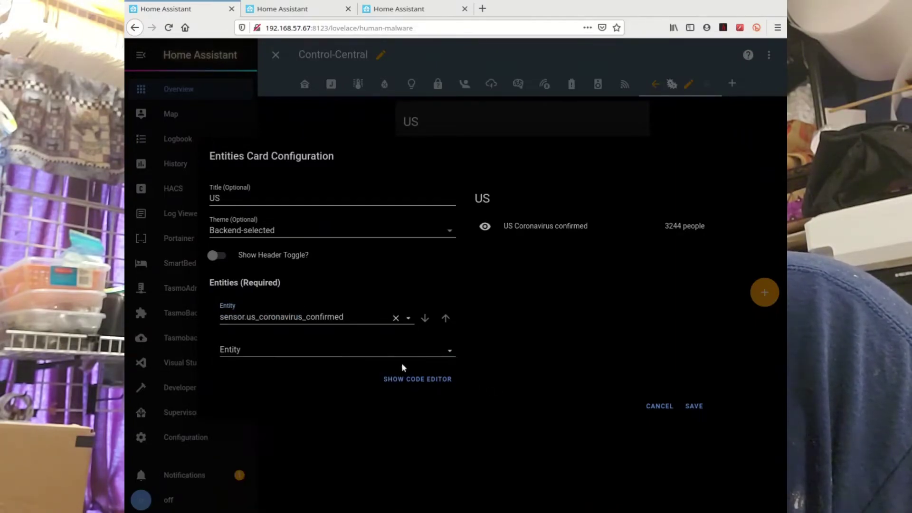
left_click(292, 347)
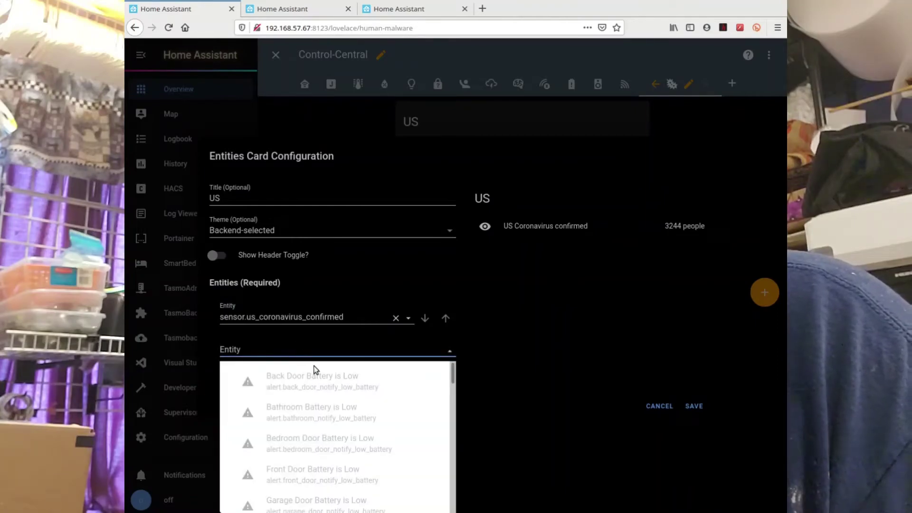
key("ctrl+v")
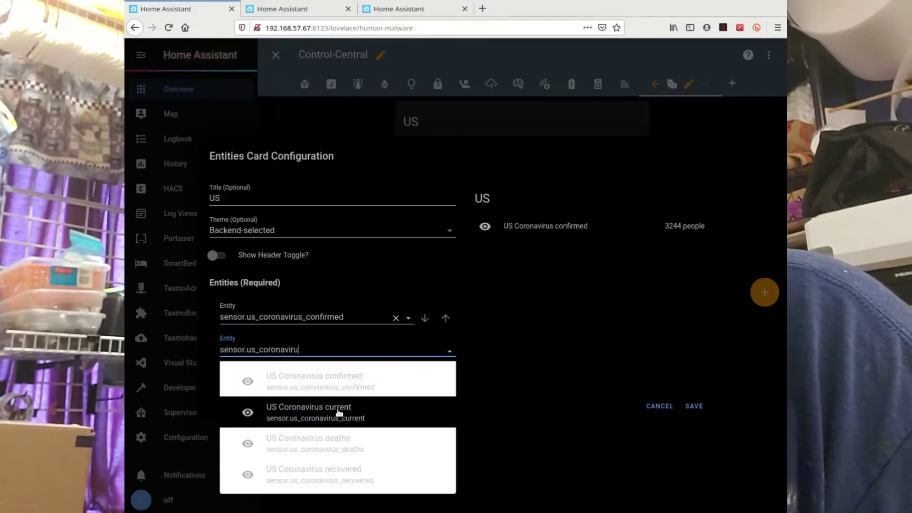
left_click(339, 412)
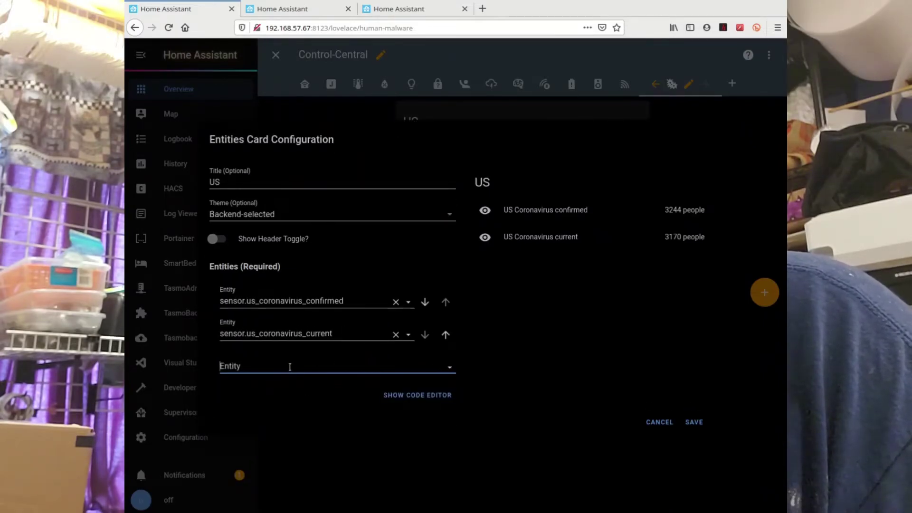
left_click(290, 366)
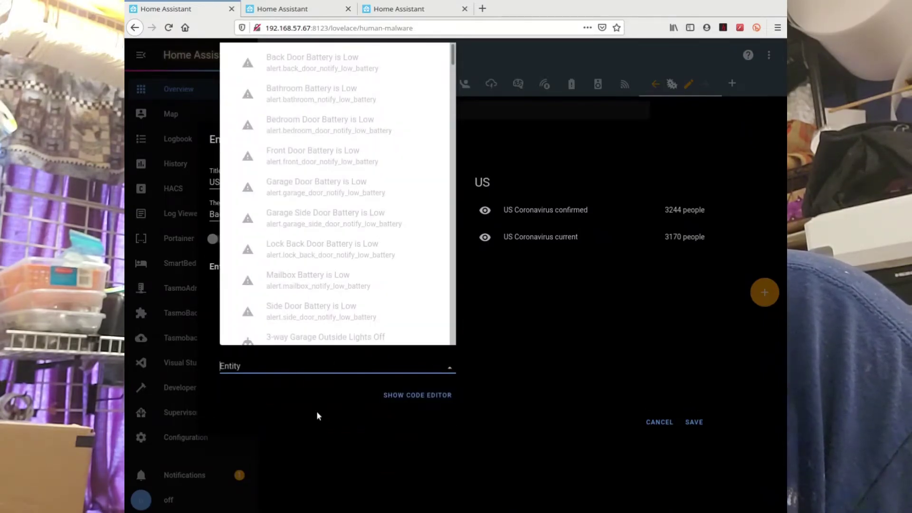
key("ctrl+v")
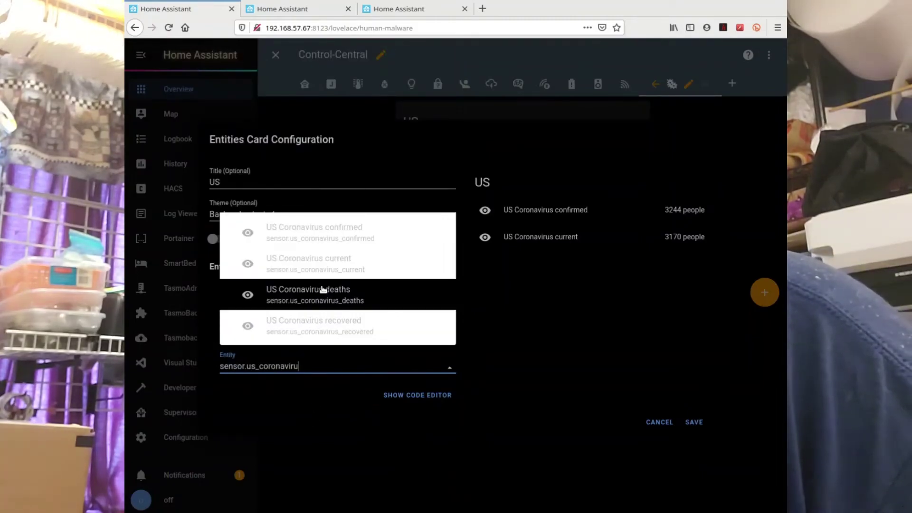
left_click(326, 321)
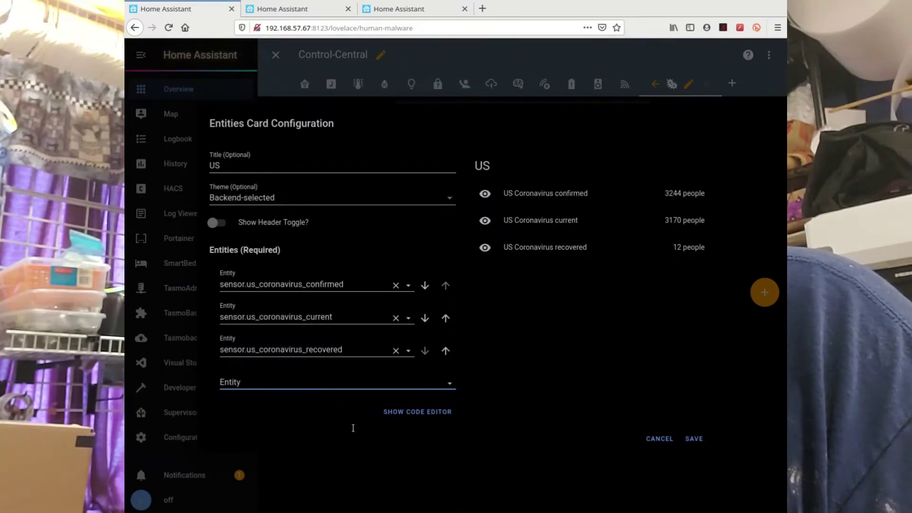
key("ctrl+v")
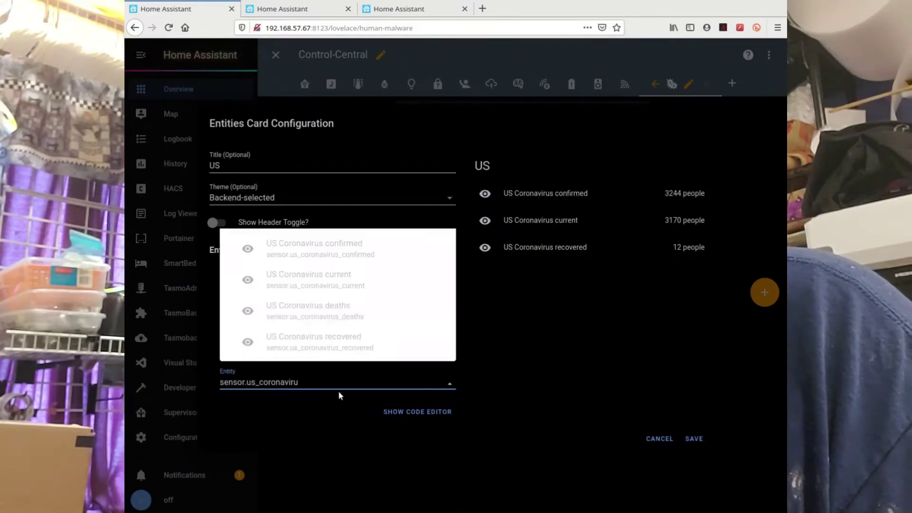
left_click(322, 306)
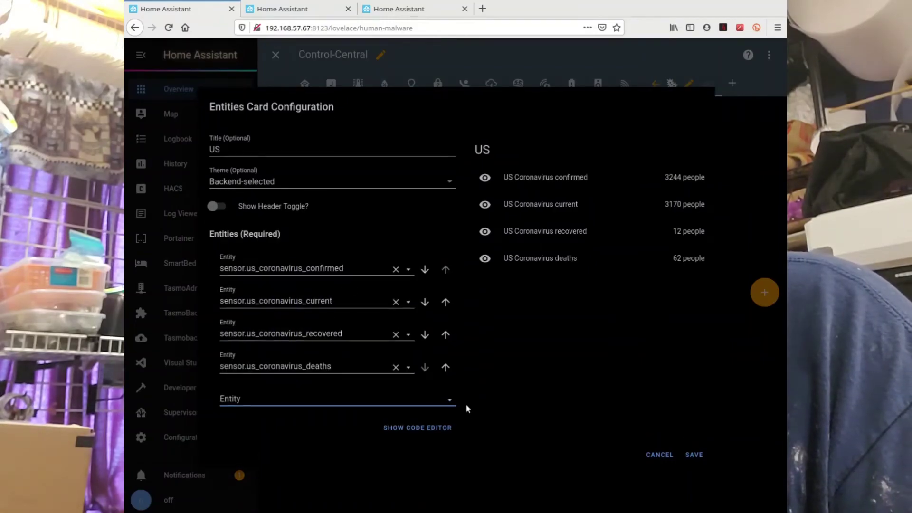
left_click(695, 455)
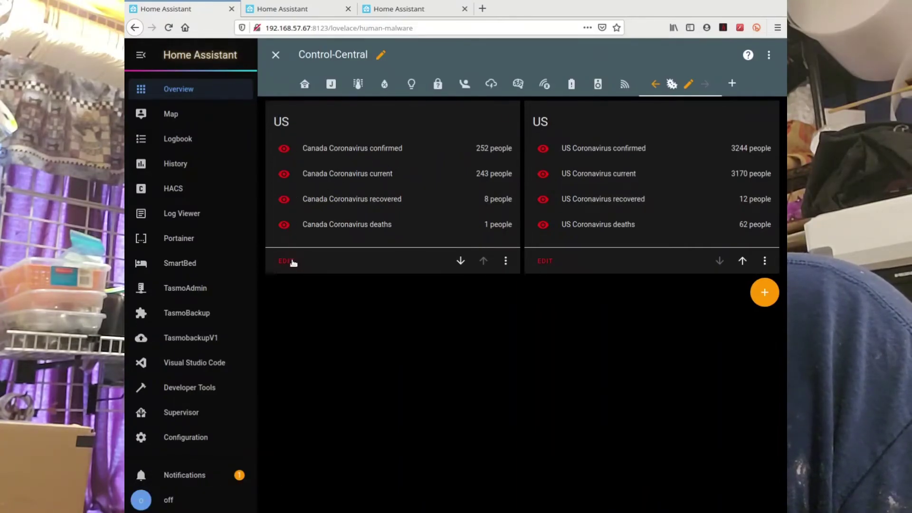
- Change the first card's title from 'US' to 'Canada' and save it
left_click(287, 261)
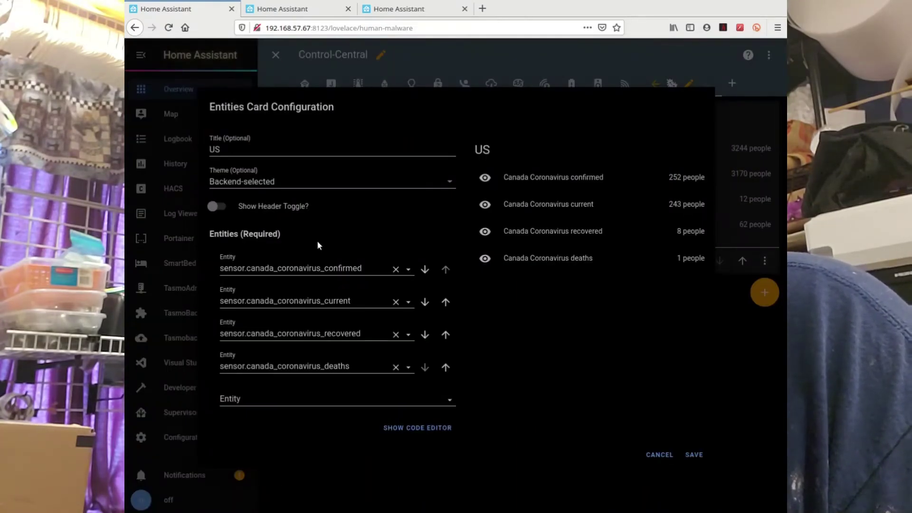
double_click(260, 148)
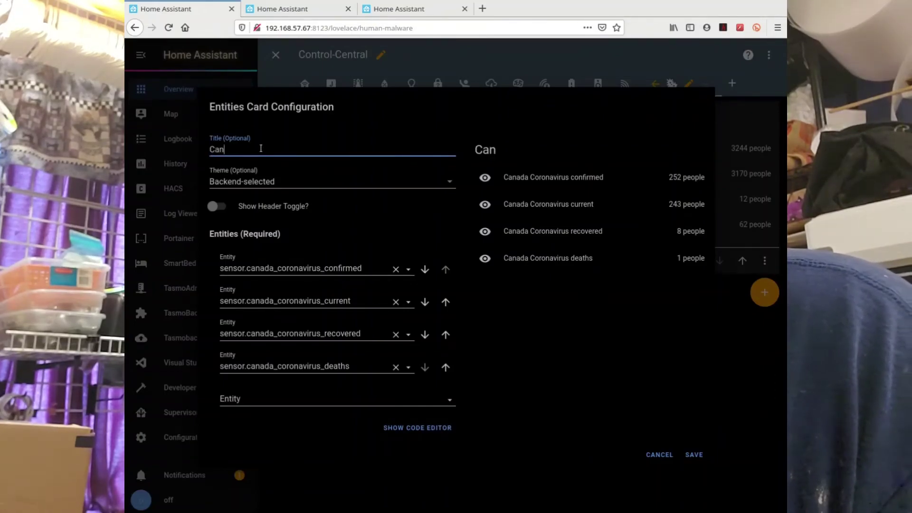
type("Canada")
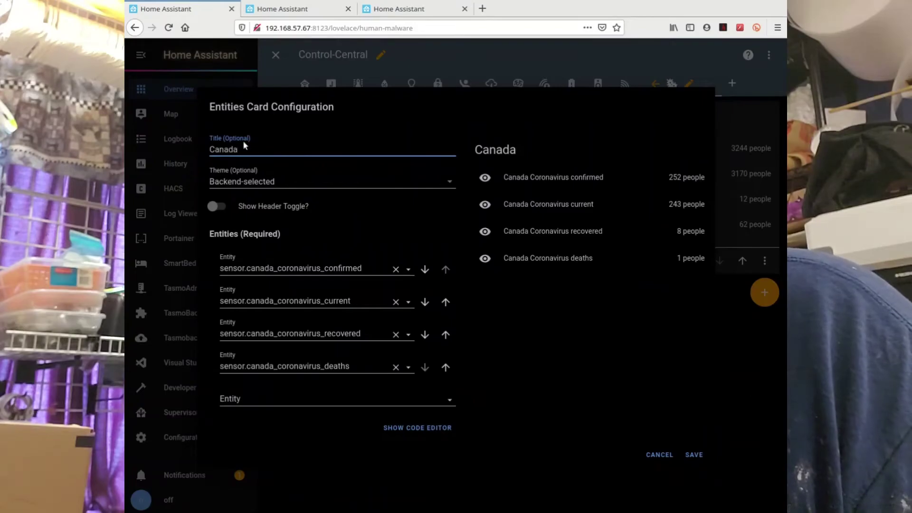
left_click(694, 455)
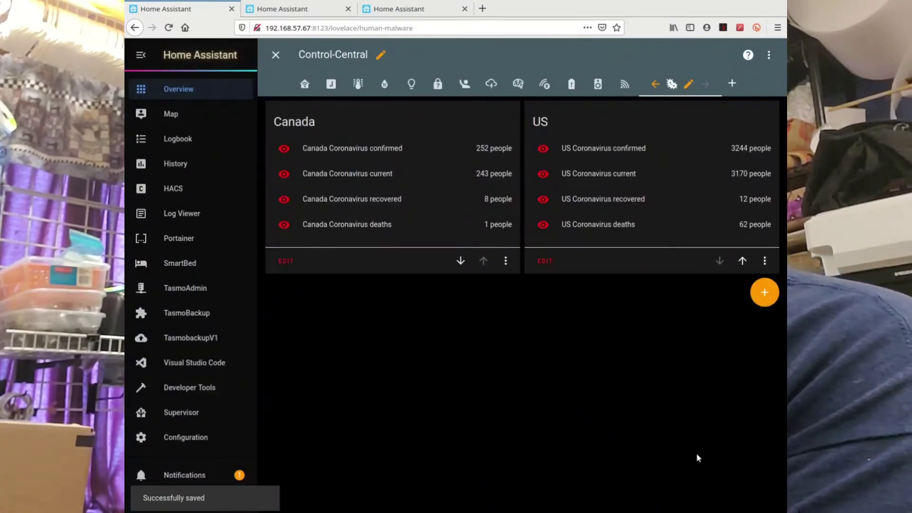